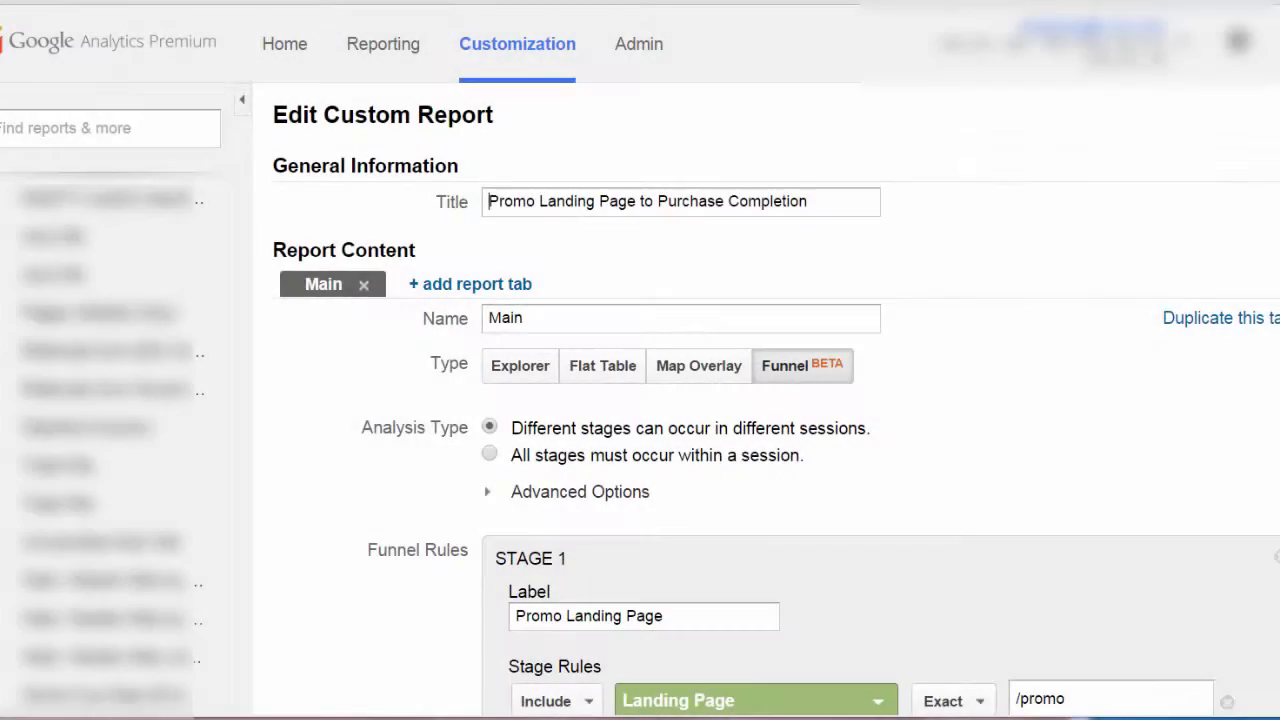
Add a fifth stage to the end of the funnel and label it "Thank You".
scroll(776, 398, down, 3)
scroll(776, 398, down, 2)
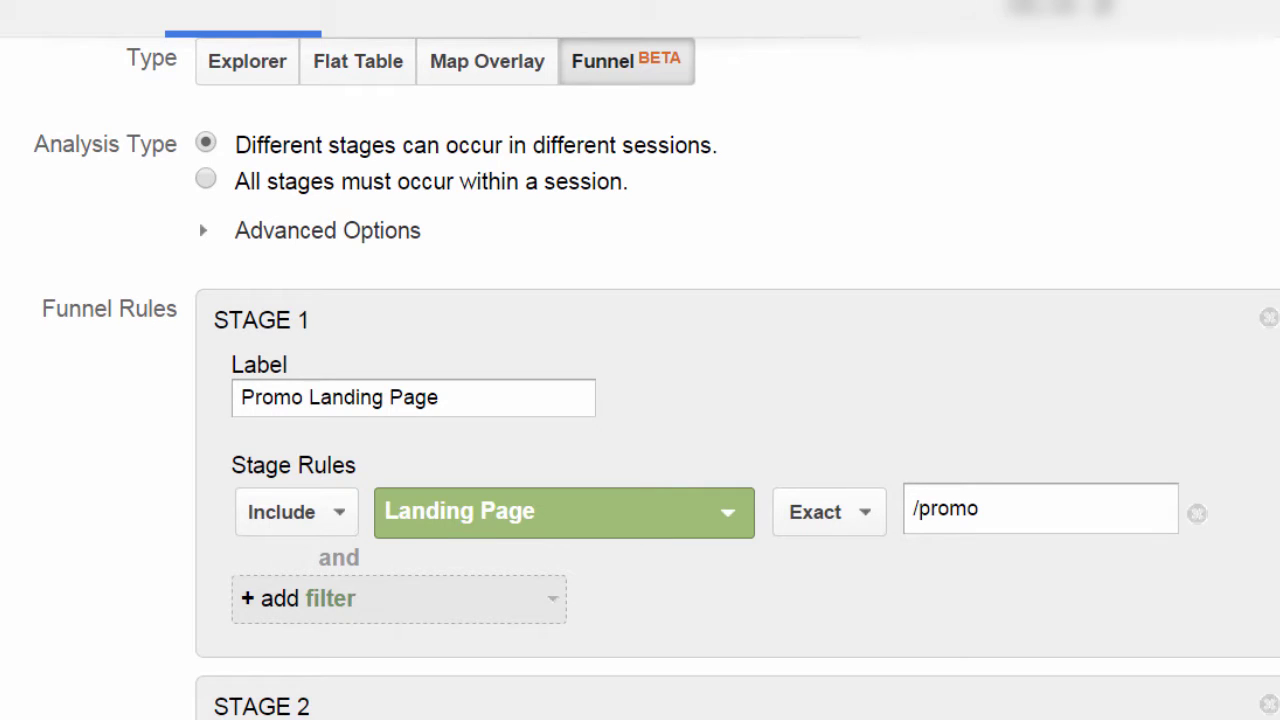
scroll(640, 400, down, 4)
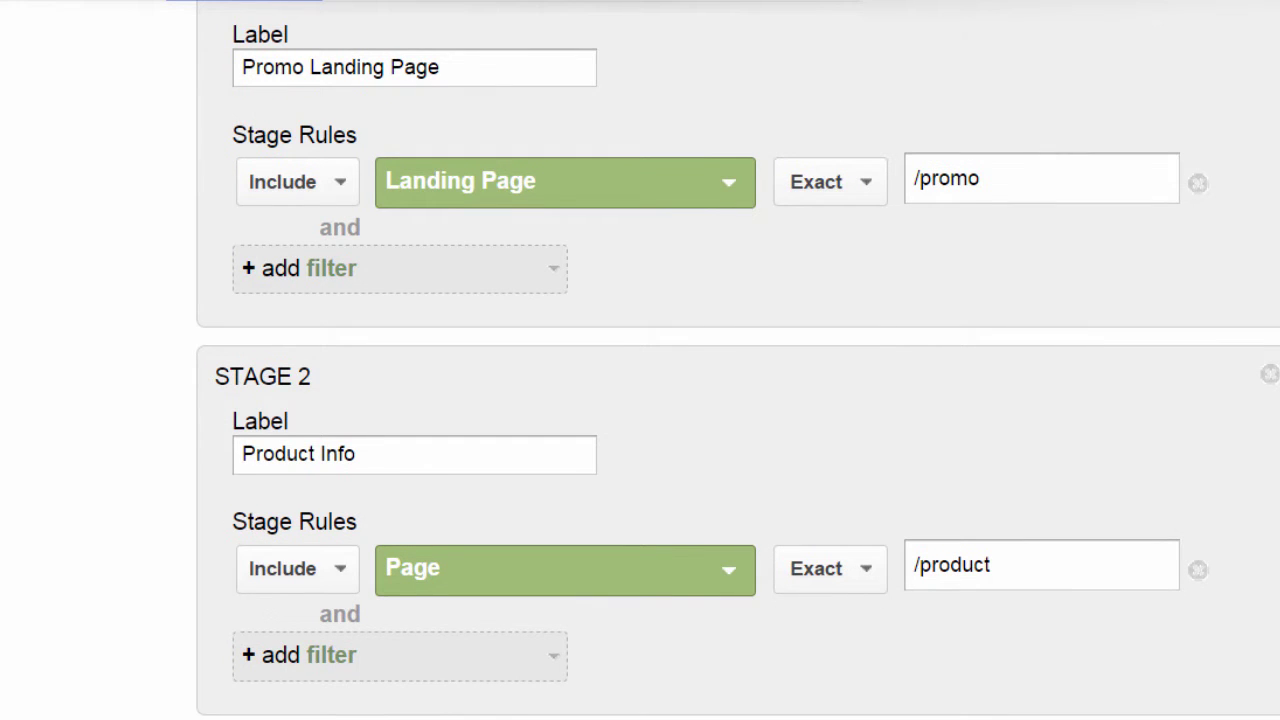
scroll(640, 400, down, 5)
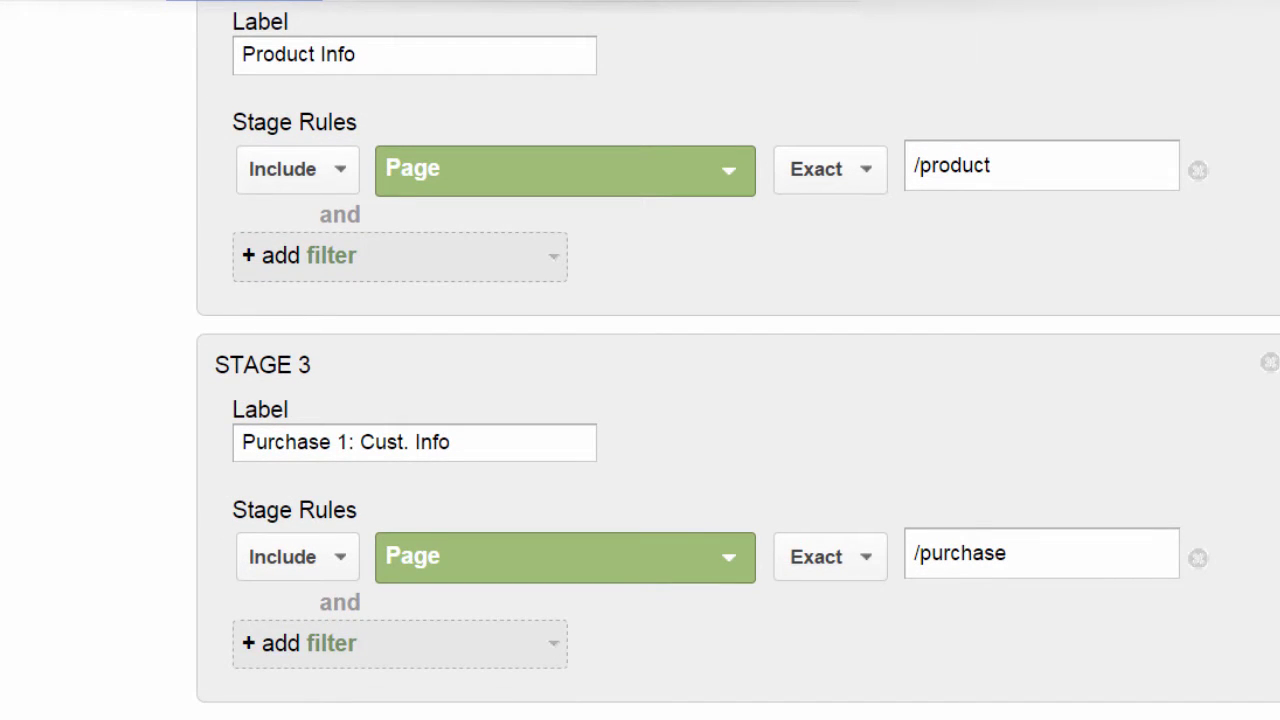
scroll(640, 400, down, 4)
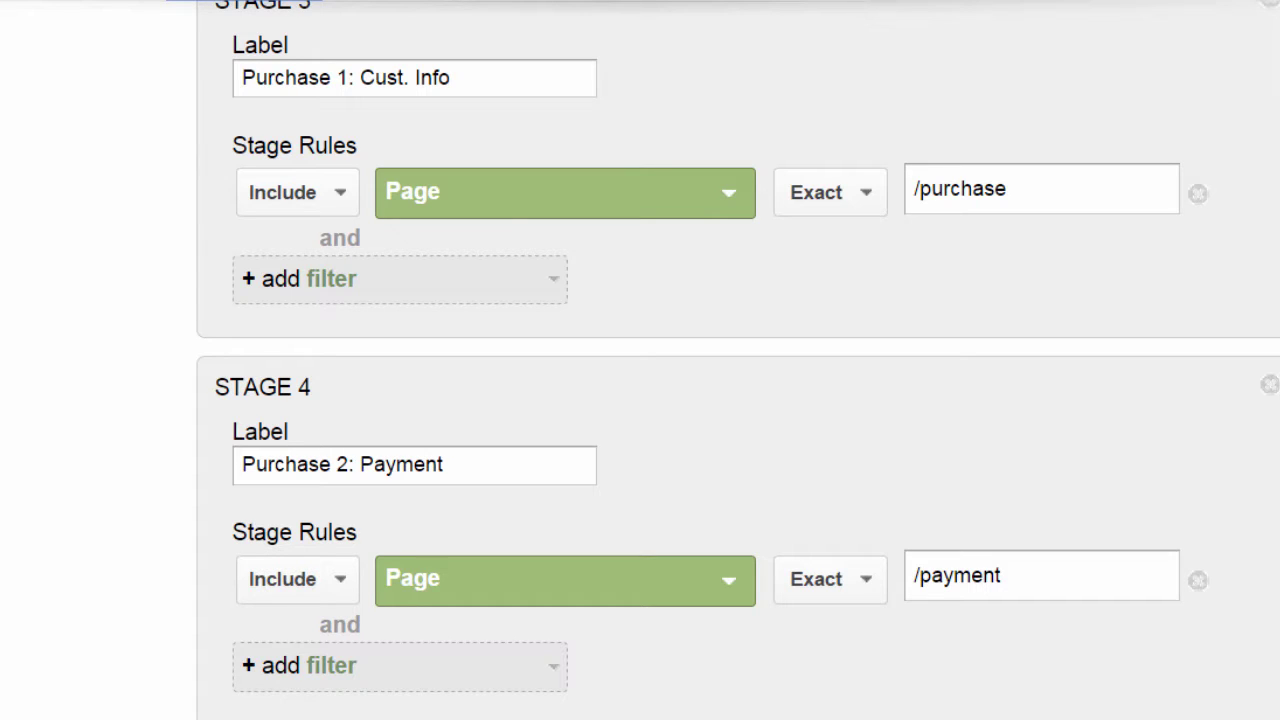
scroll(1020, 671, down, 1)
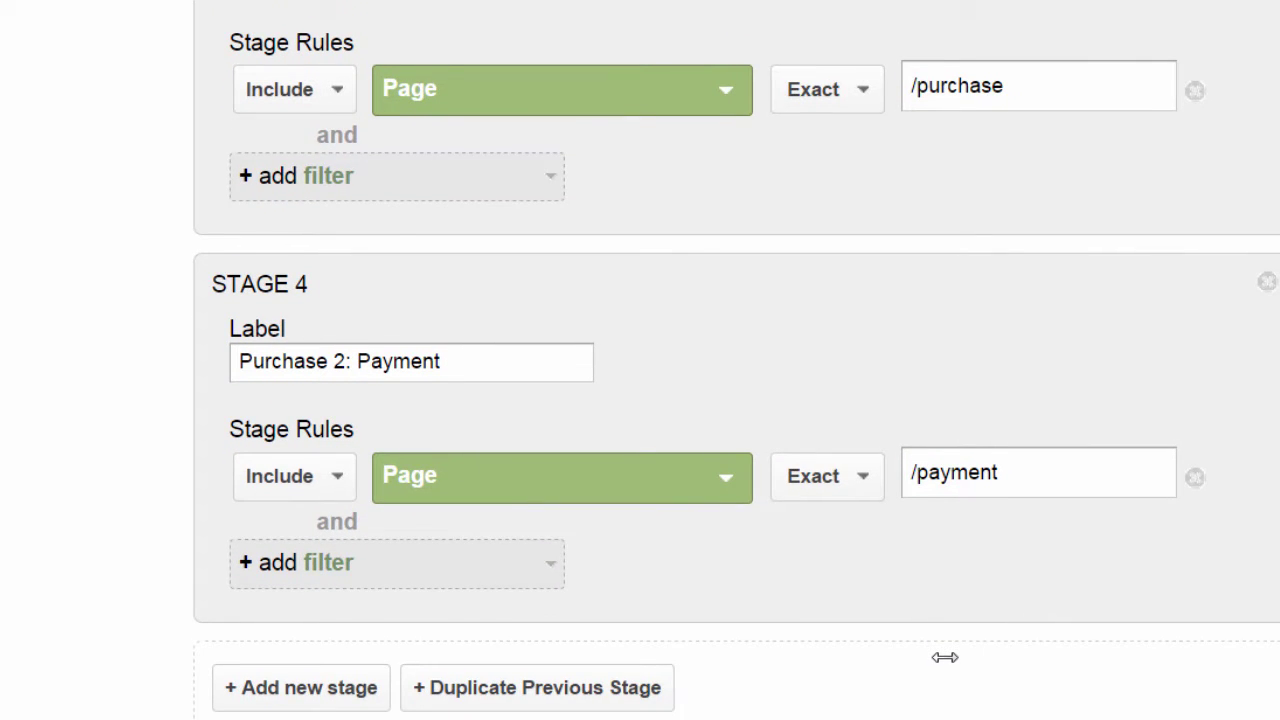
click(330, 690)
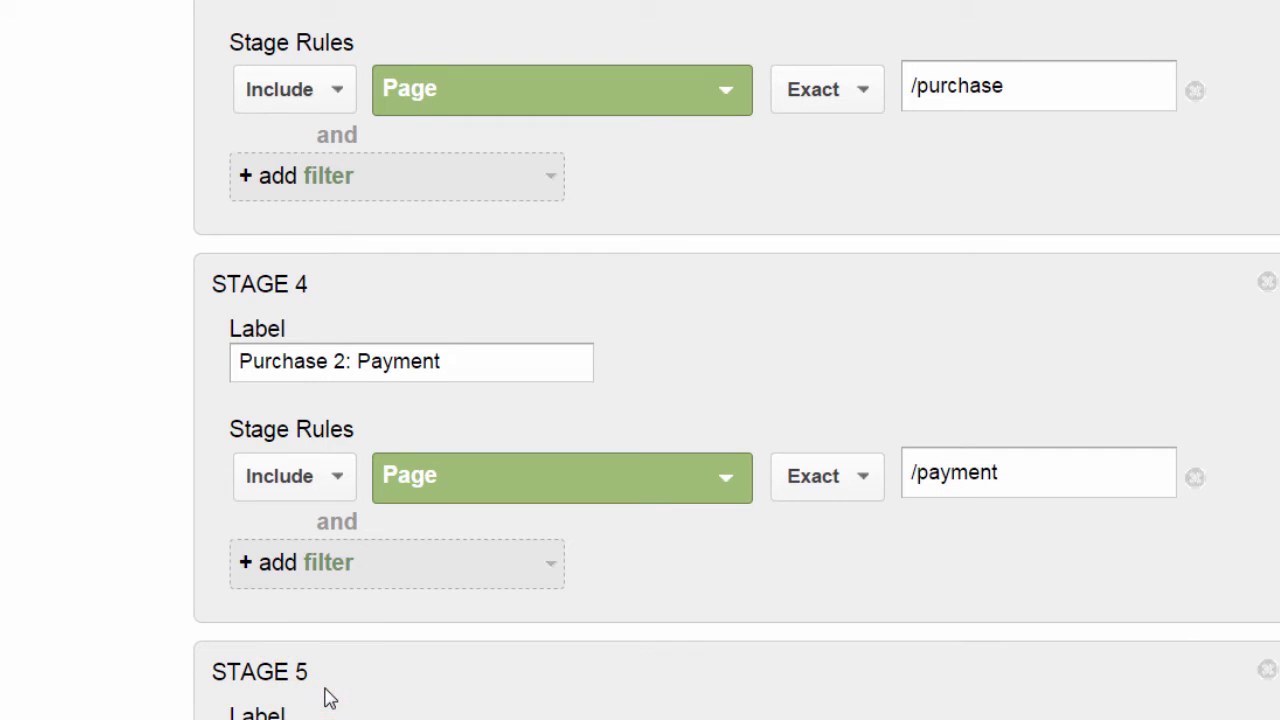
click(1279, 449)
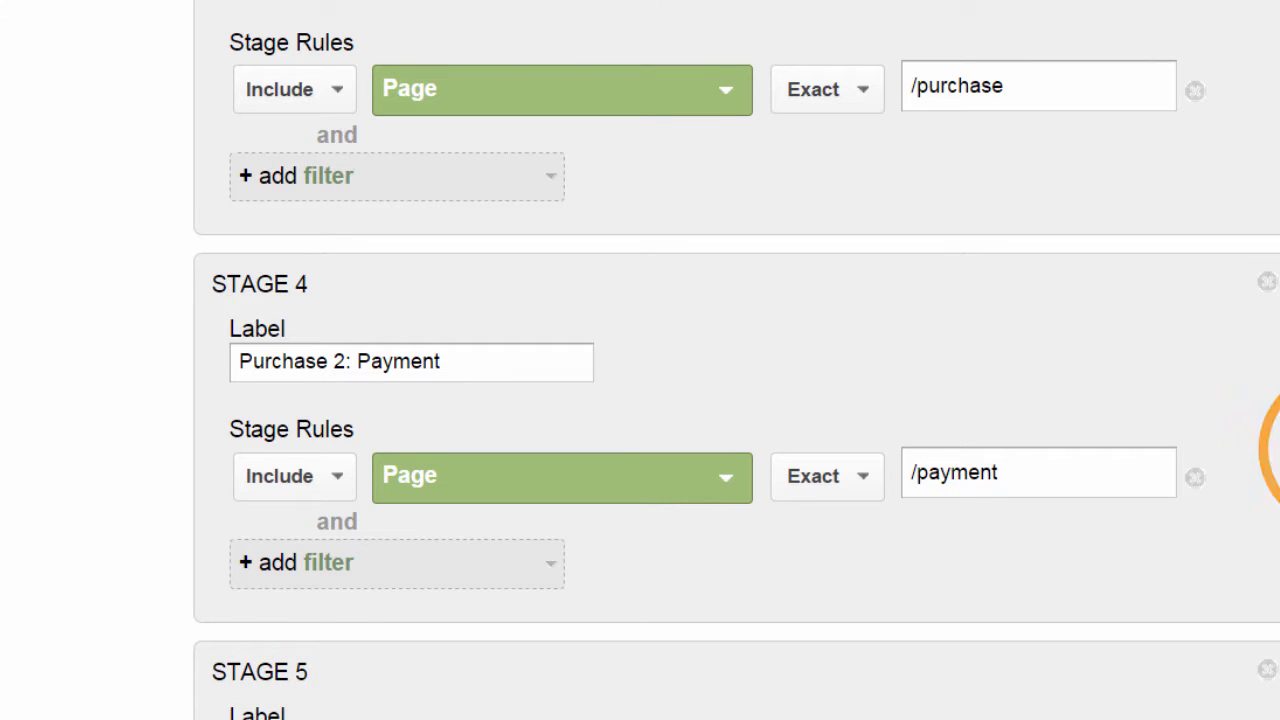
scroll(736, 367, down, 4)
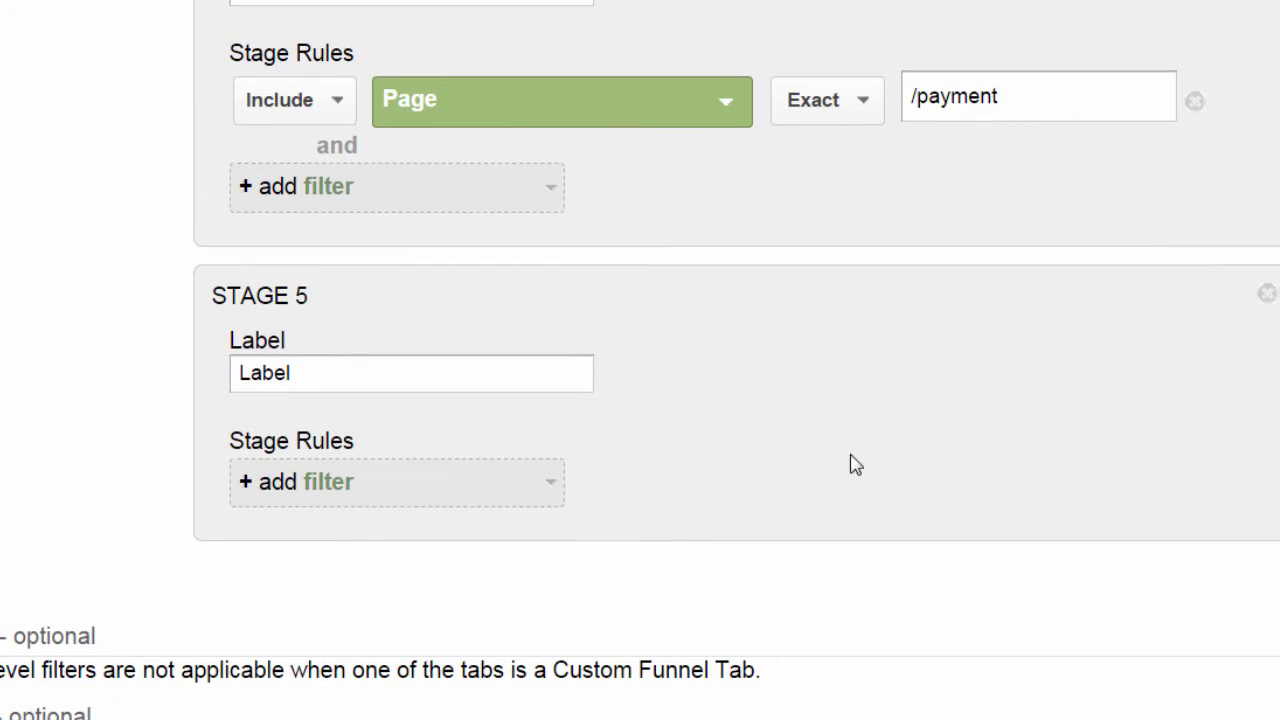
double_click(390, 357)
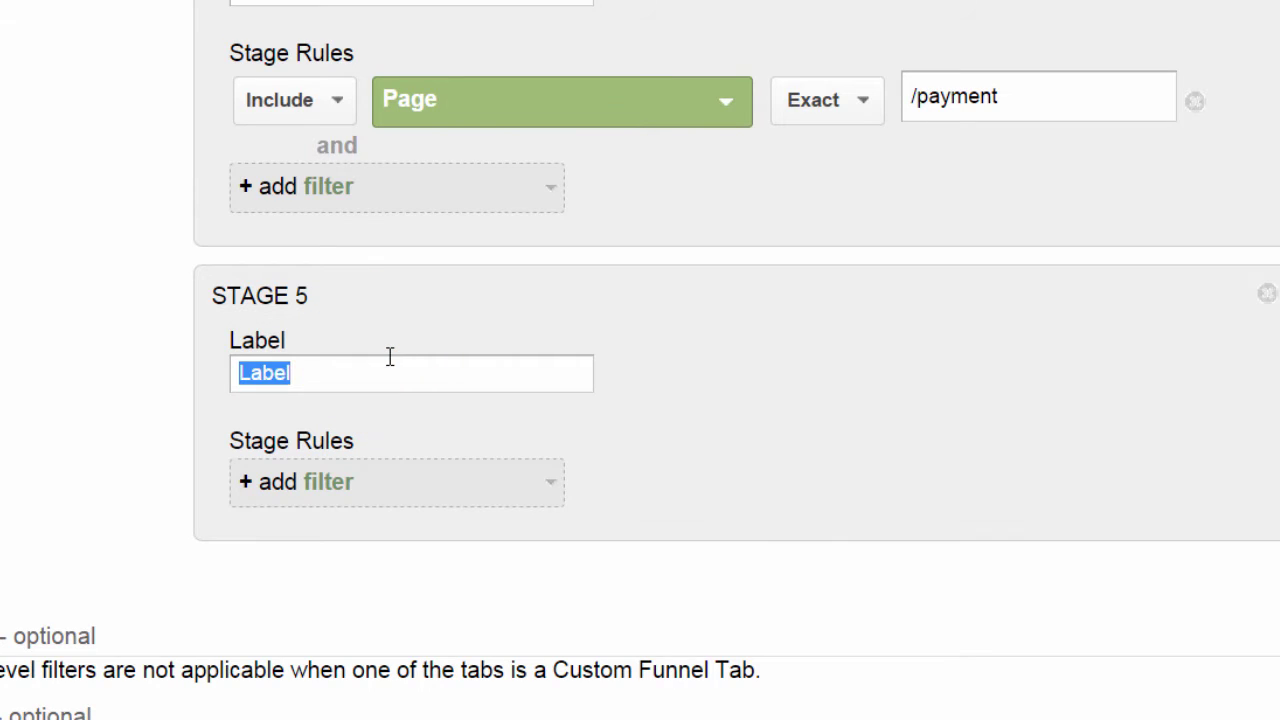
text(Thank Yo)
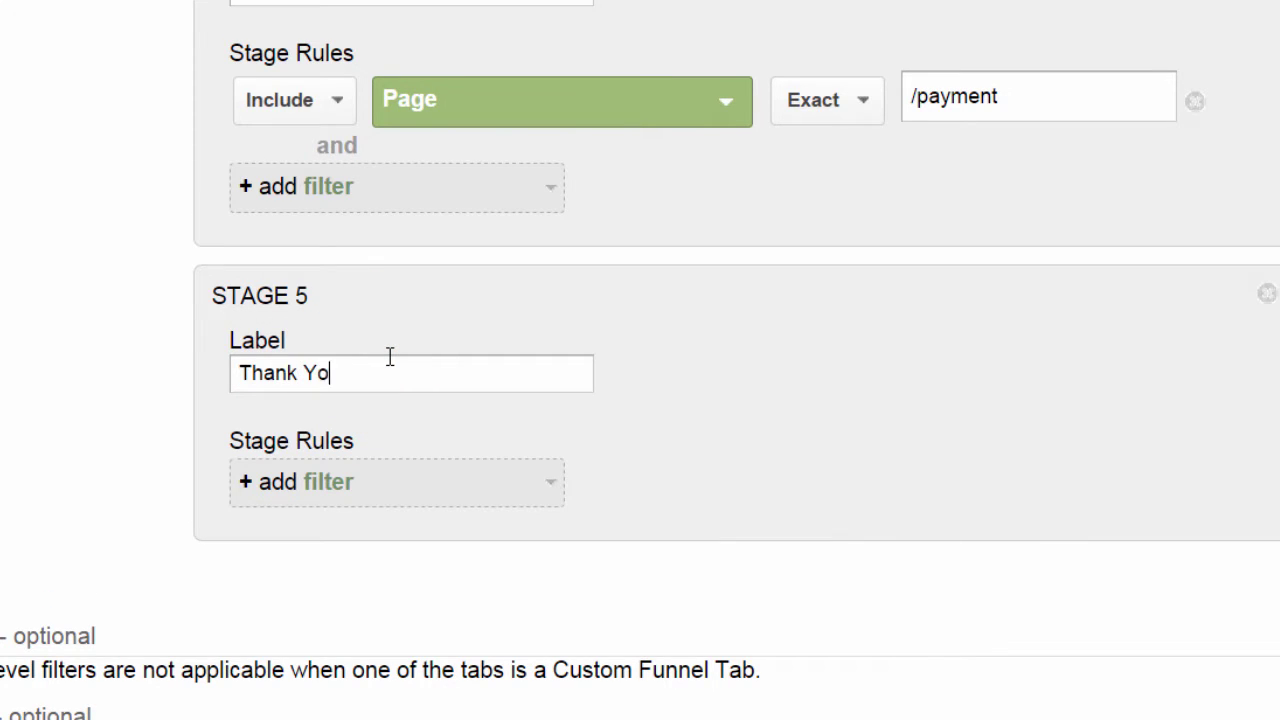
text(u)
Add a stage rule filter to Stage 5 using the Page dimension.
click(365, 489)
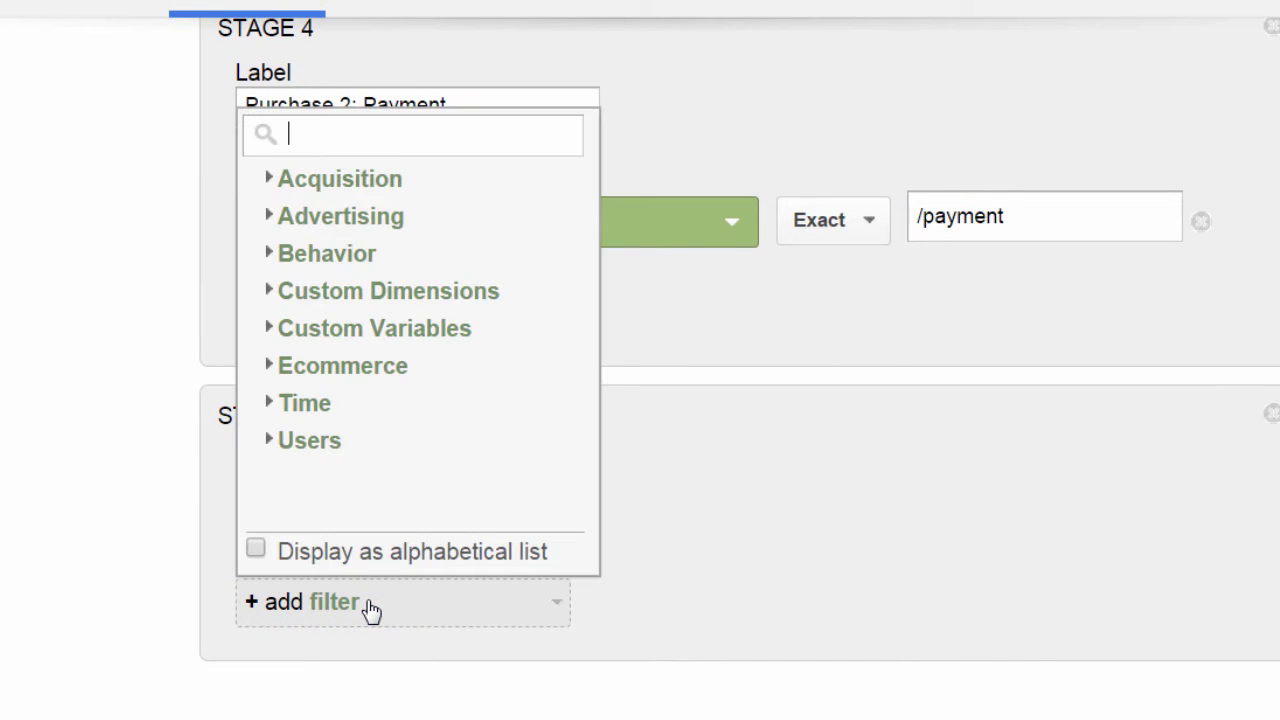
text(pa)
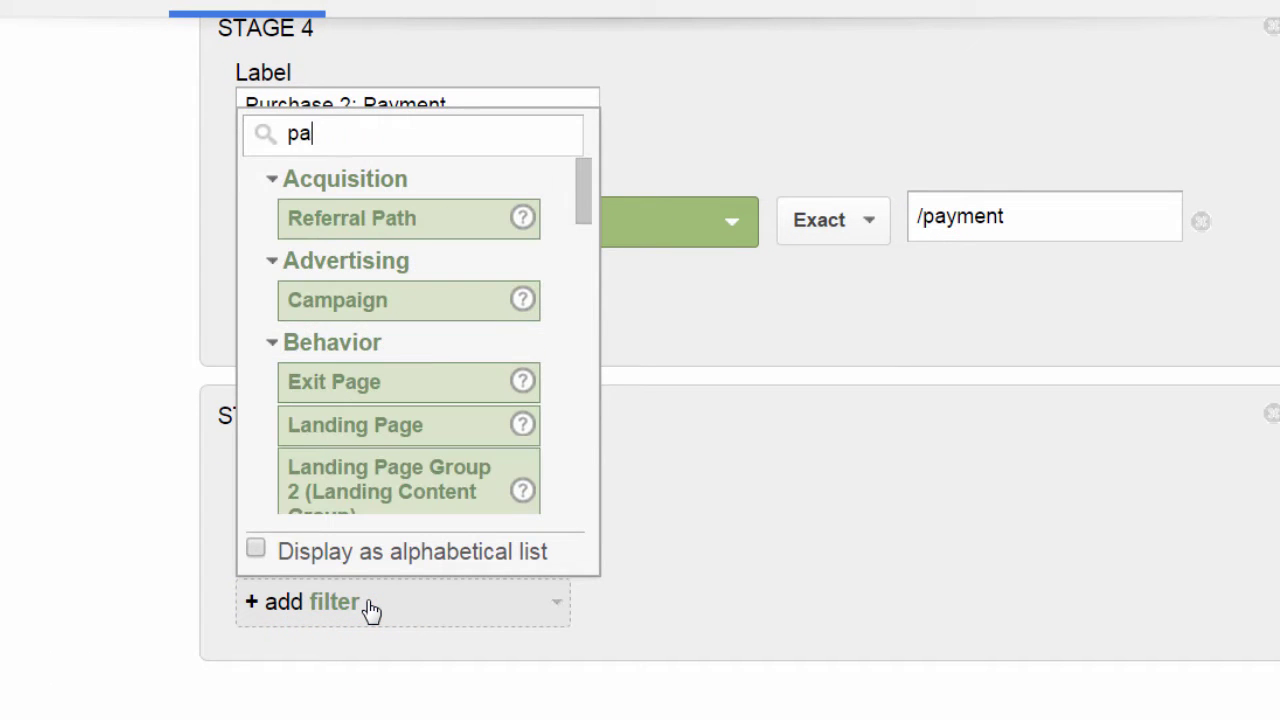
text(ge)
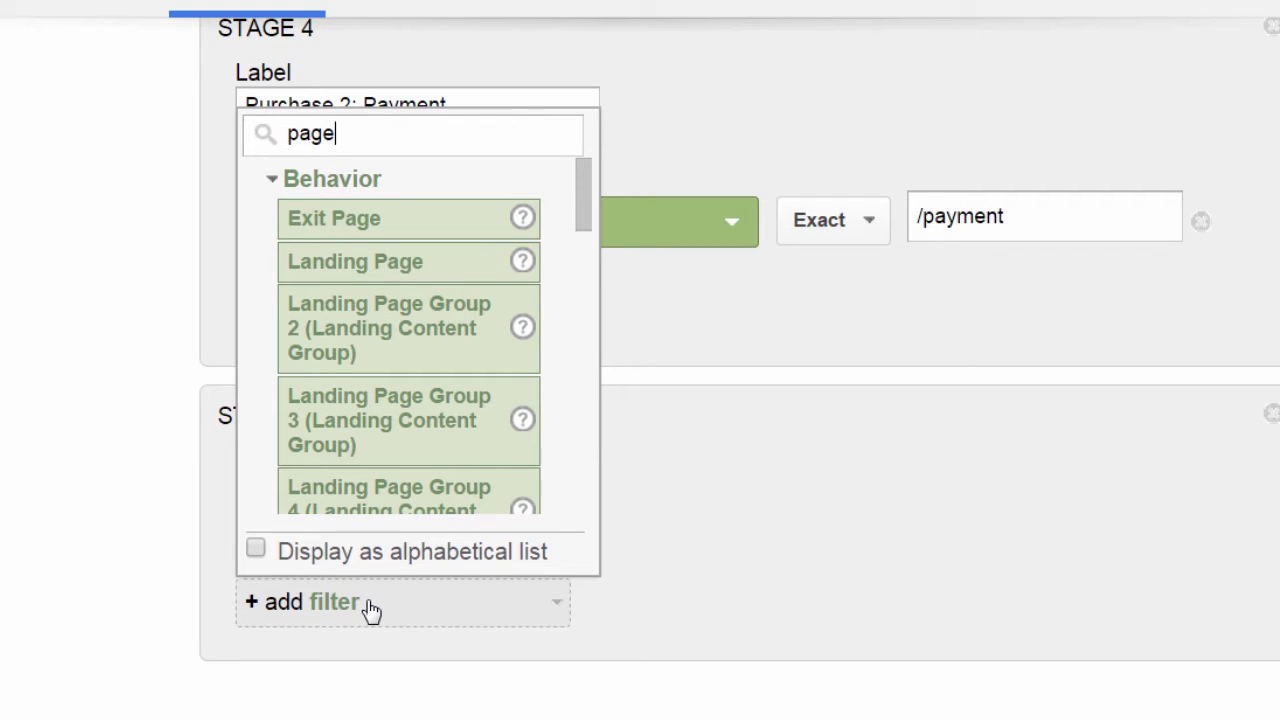
click(585, 200)
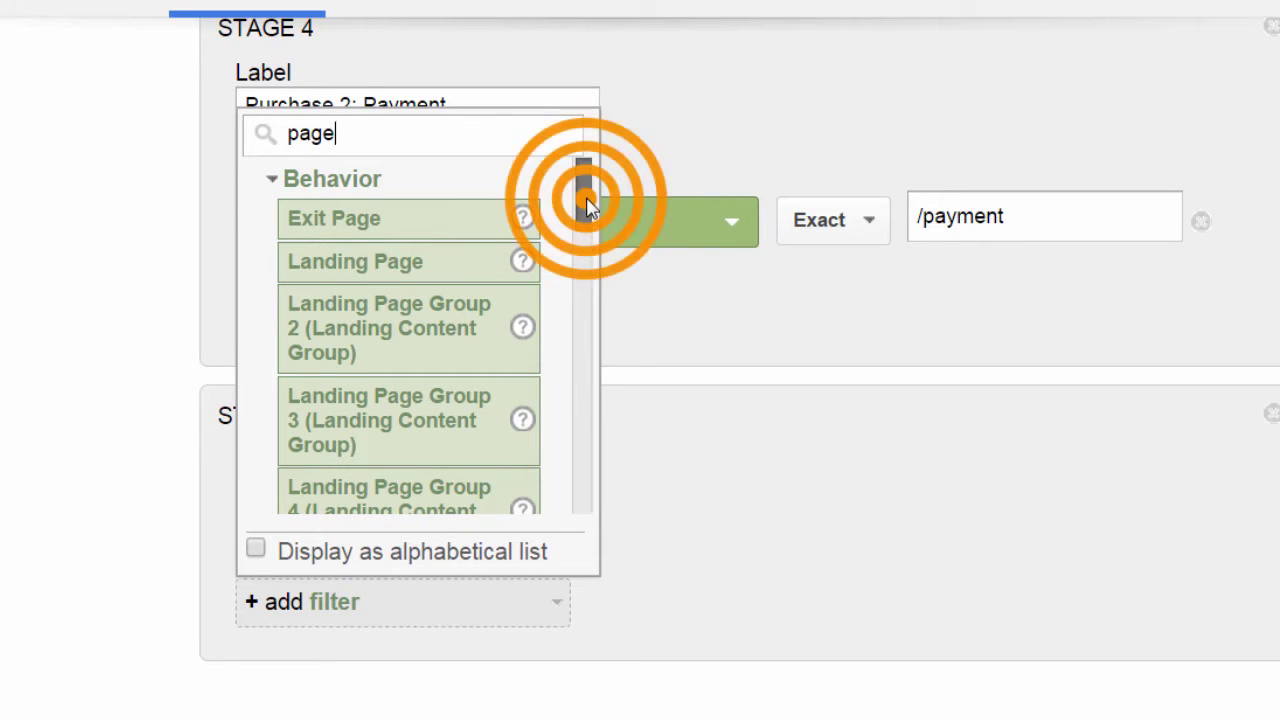
drag(588, 205, 584, 356)
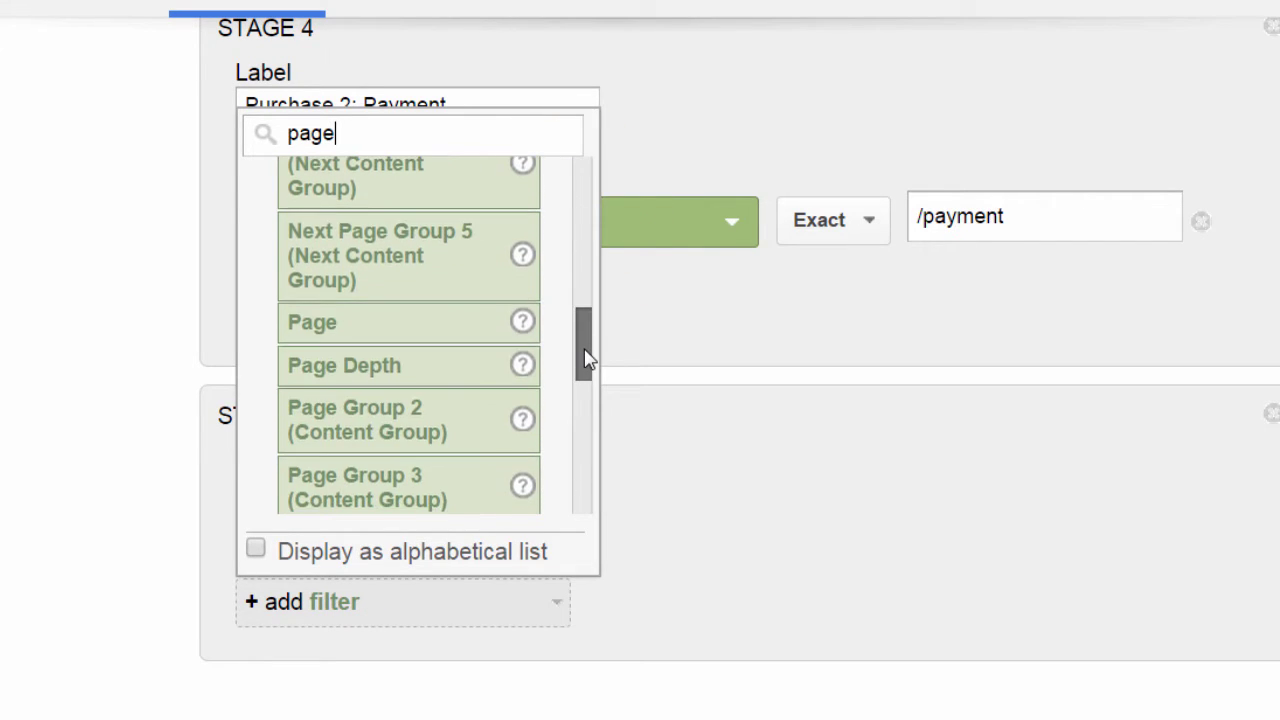
click(458, 324)
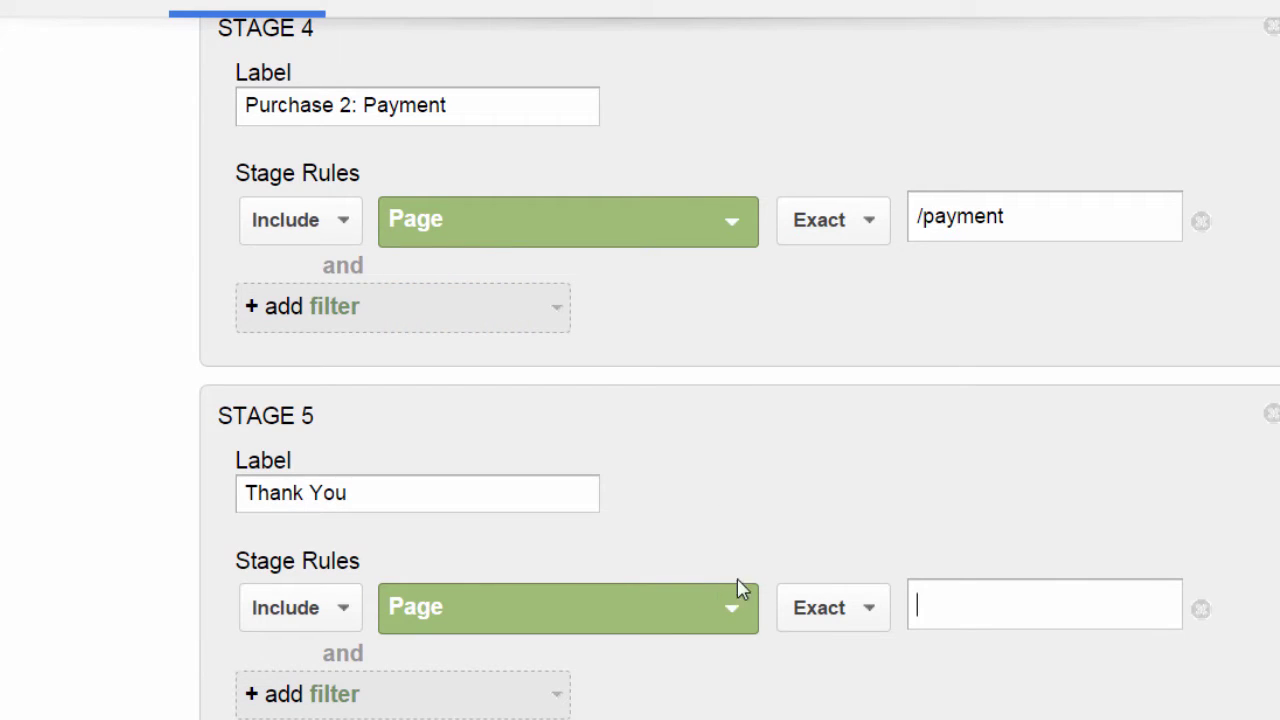
Set the Stage 5 Page rule's match value to /thank-you.
click(870, 612)
click(870, 612)
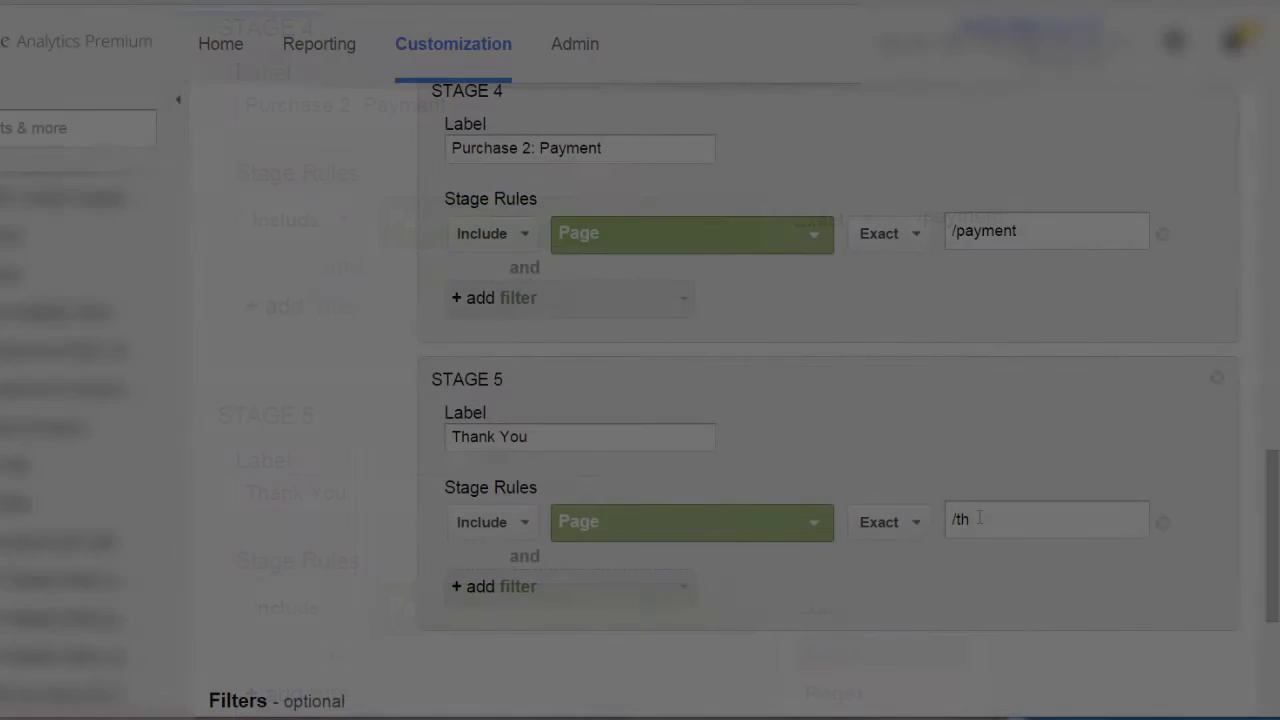
text(ank)
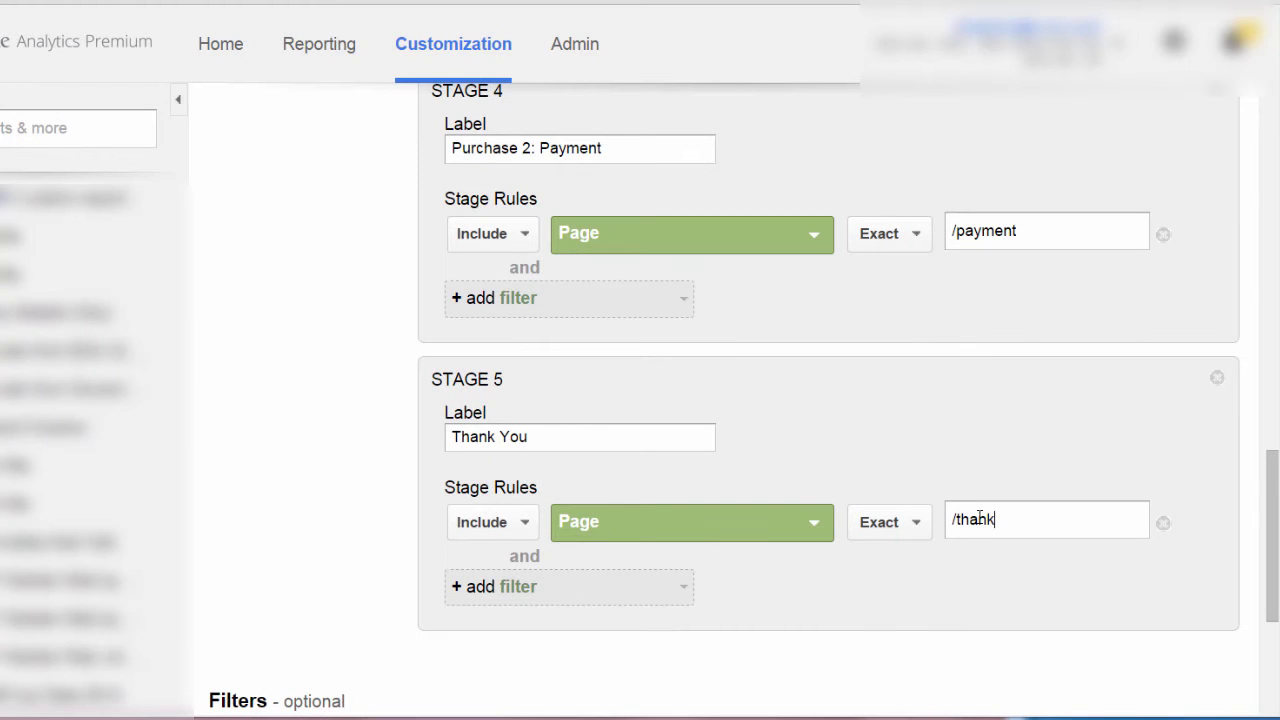
text(-you)
text(/)
key(BackSpace)
text(2)
key(BackSpace)
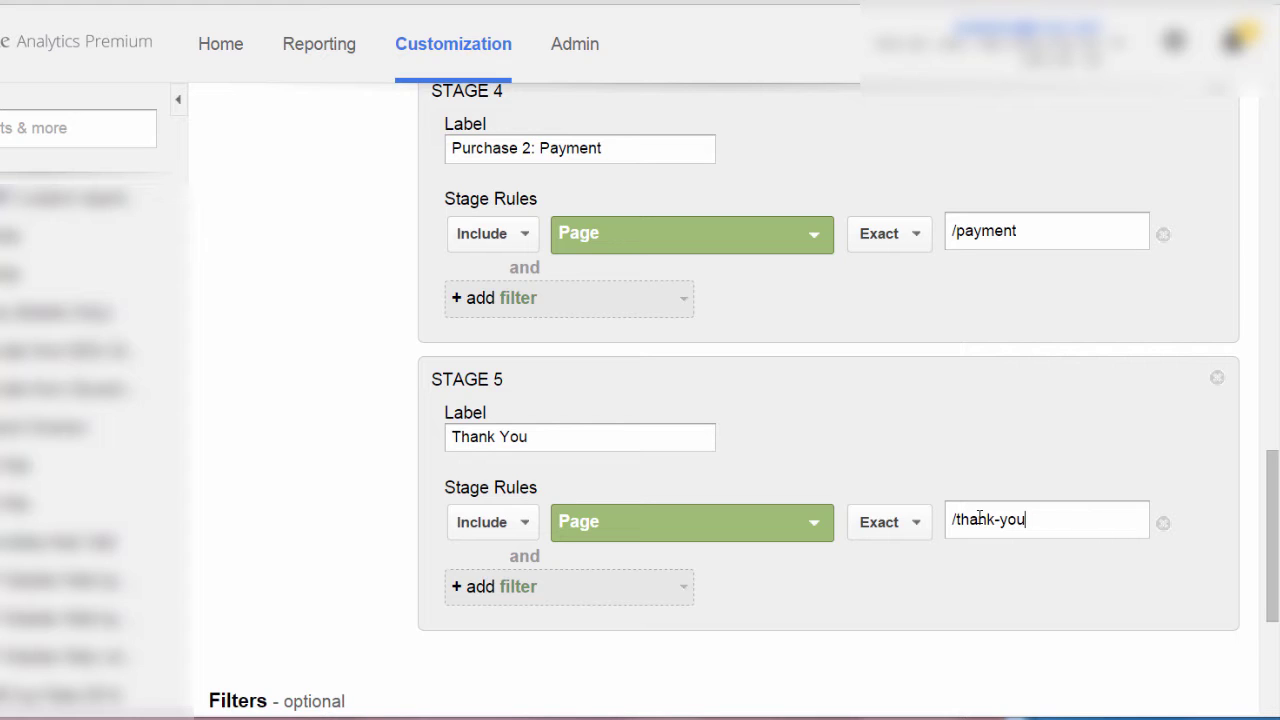
Switch the Stage 5 Page rule's match type to Regex and back to Exact.
click(882, 533)
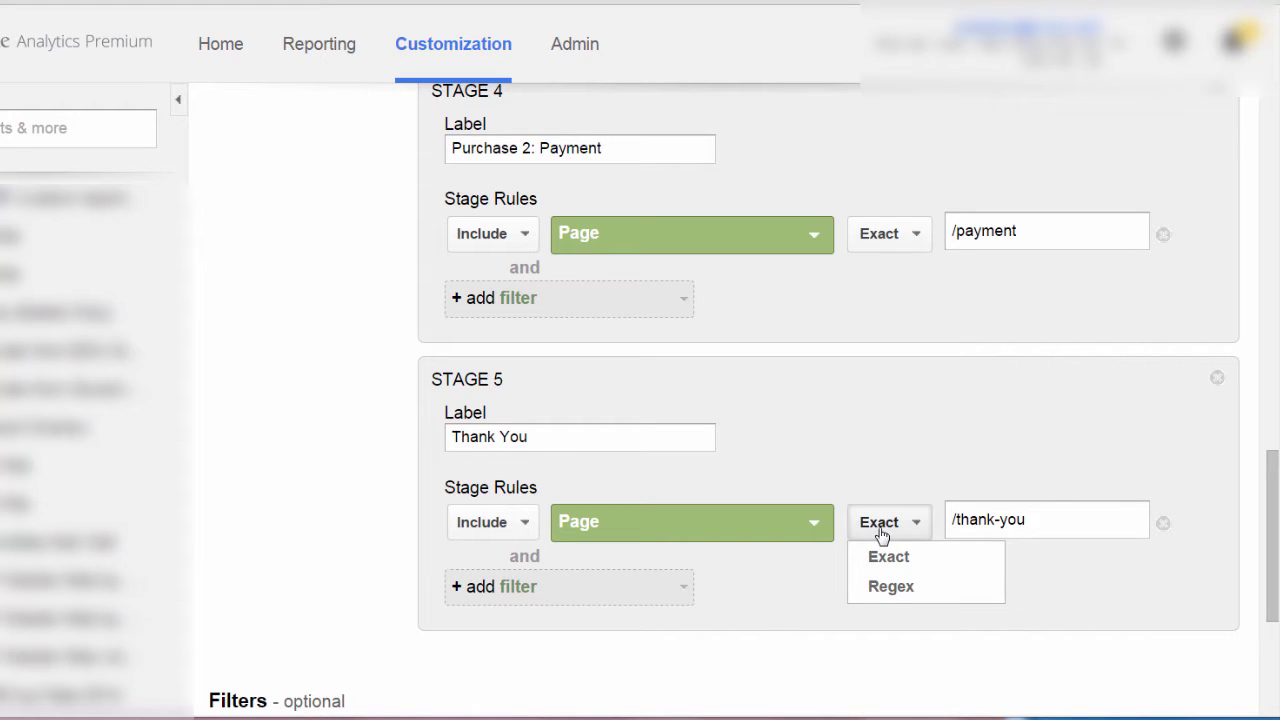
click(899, 588)
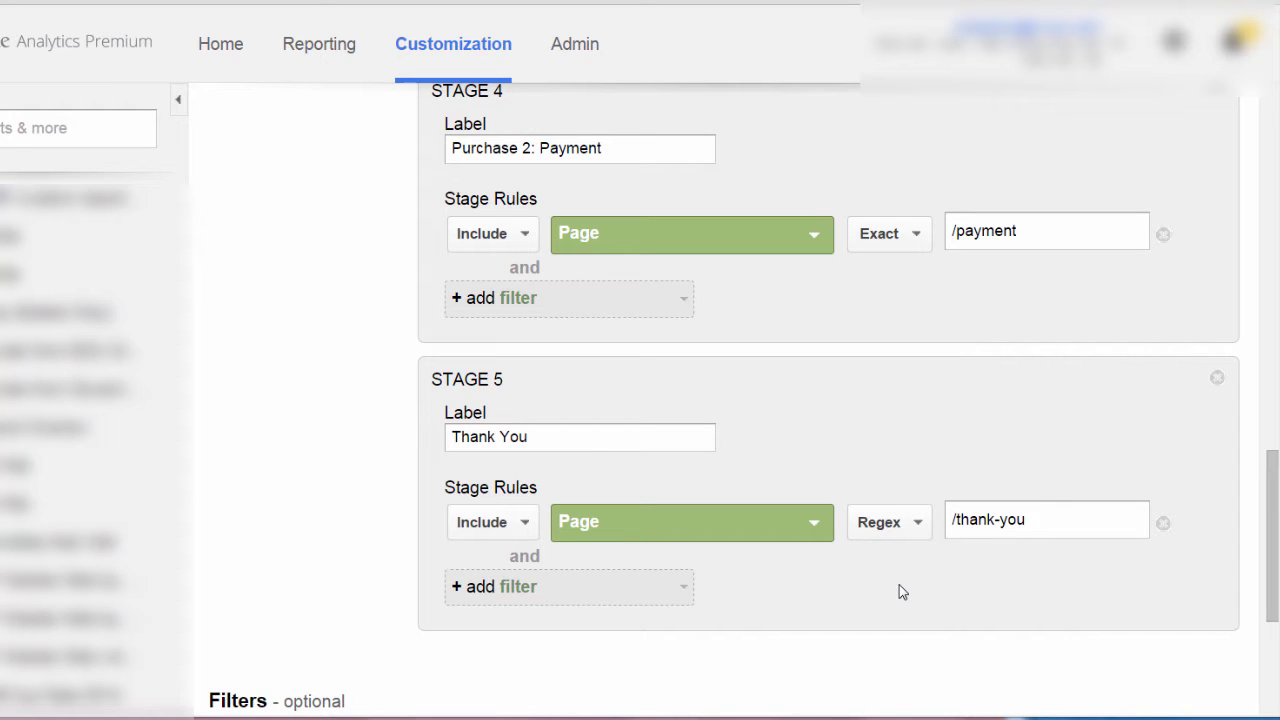
click(892, 524)
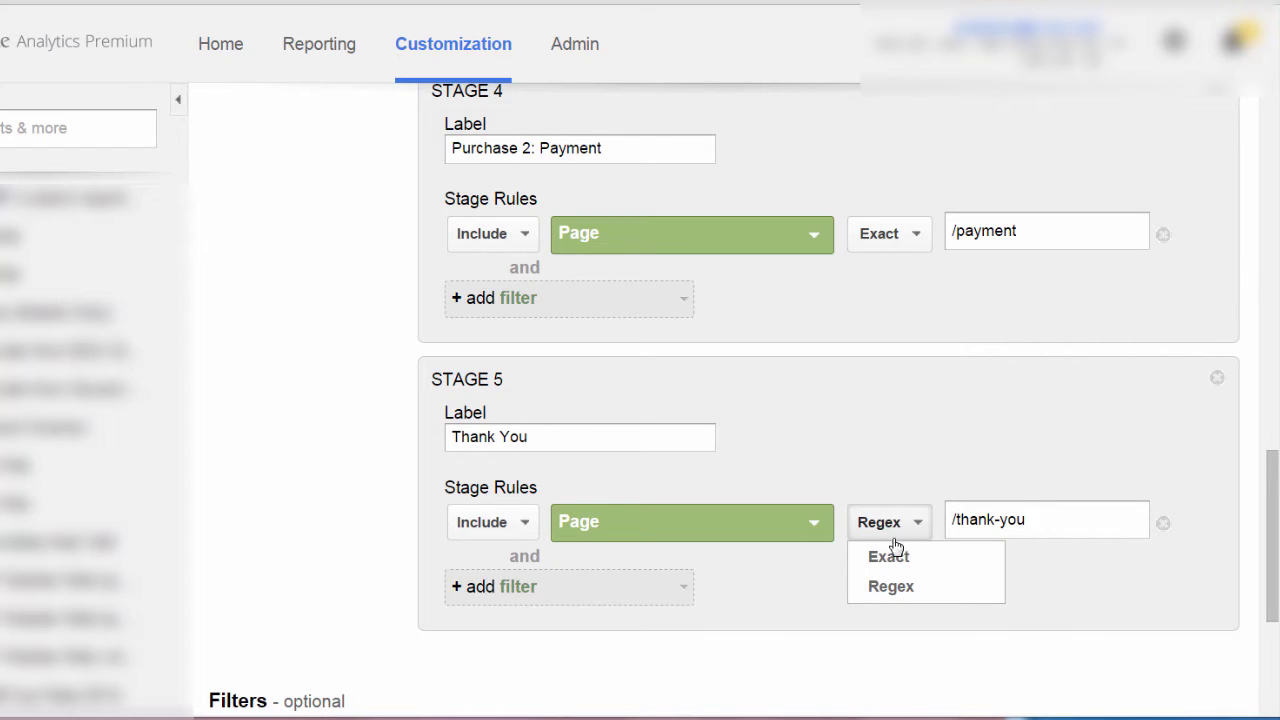
click(899, 559)
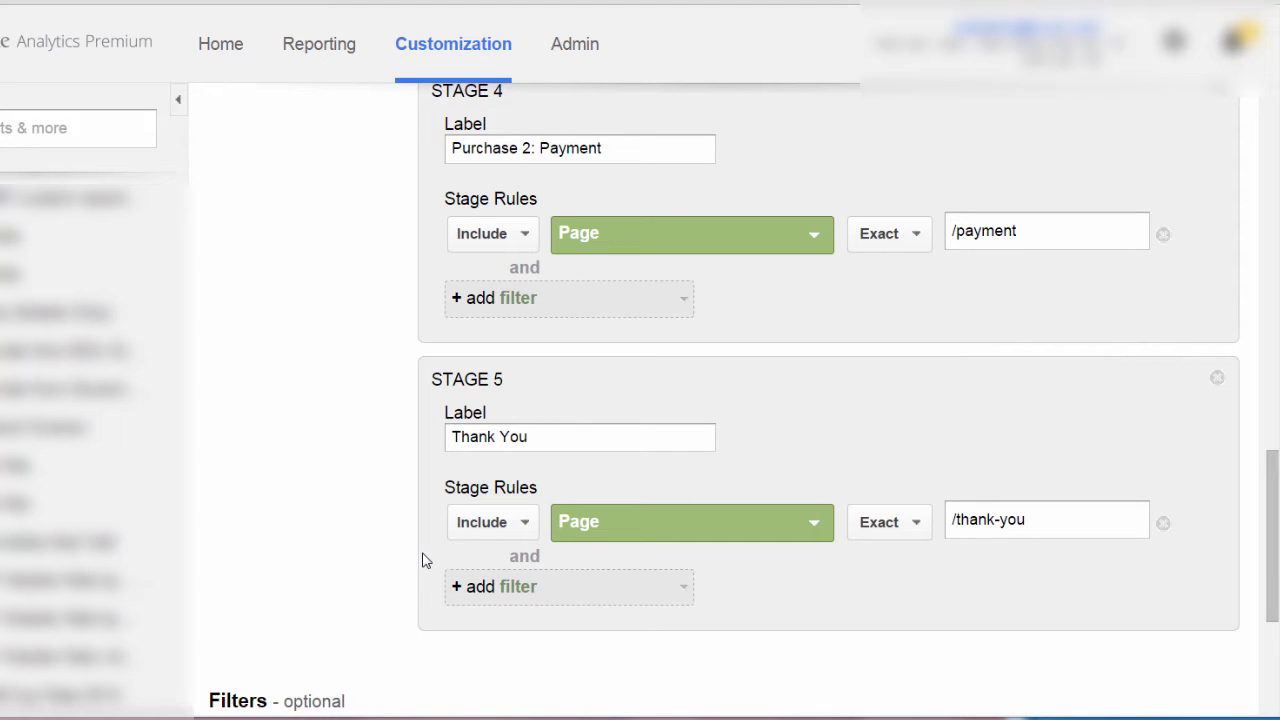
Expand the advanced options for the funnel's analysis type to review funnel type, metric and stage order settings.
drag(1274, 592, 1275, 590)
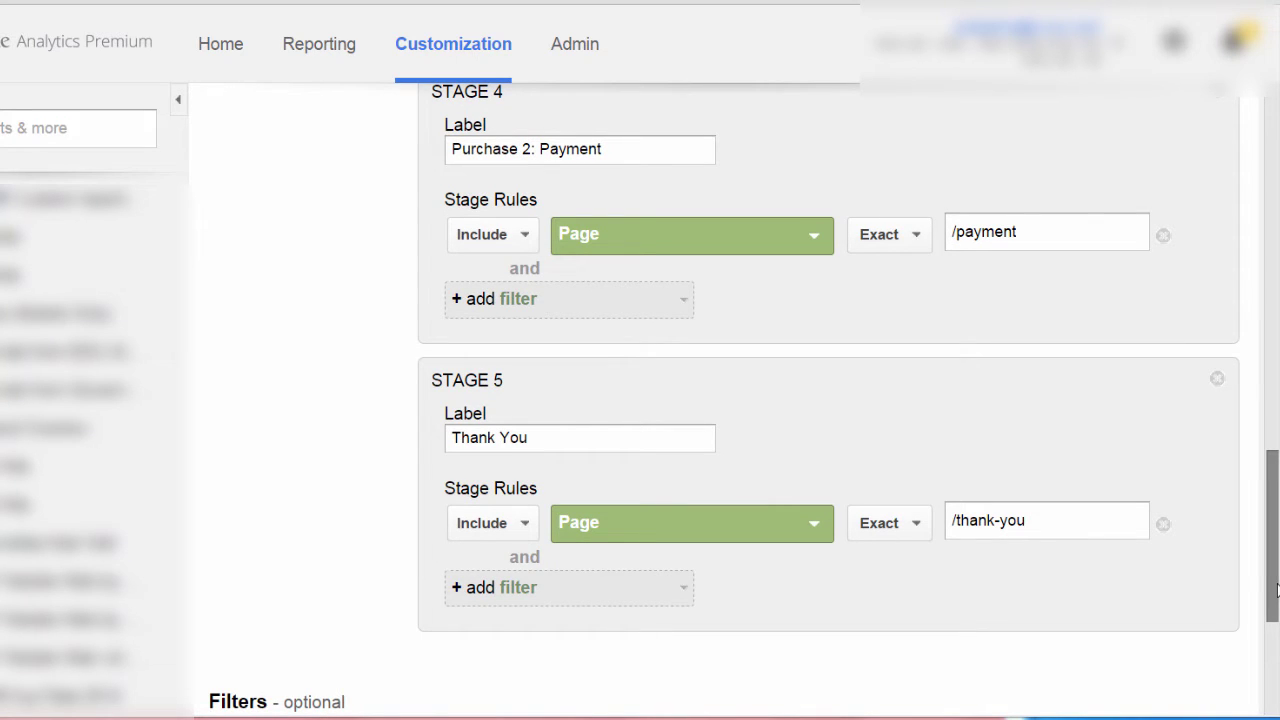
drag(1272, 582, 1270, 220)
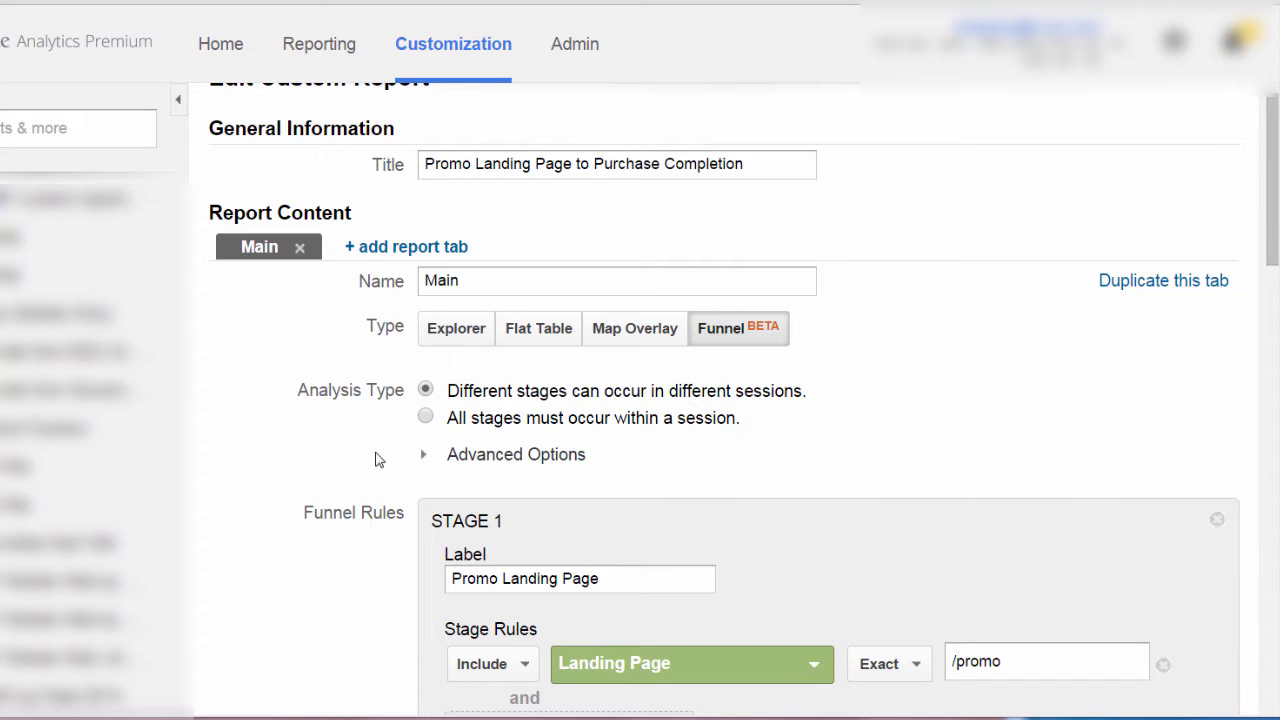
click(424, 459)
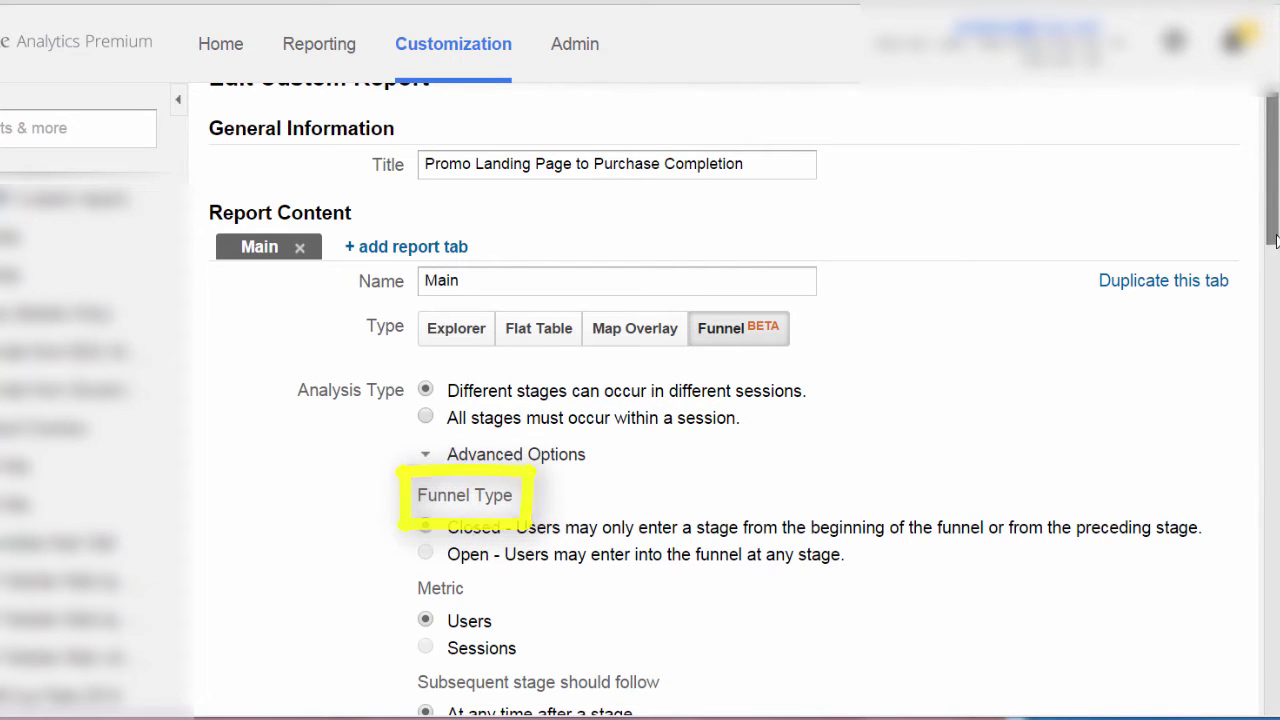
scroll(1145, 390, down, 2)
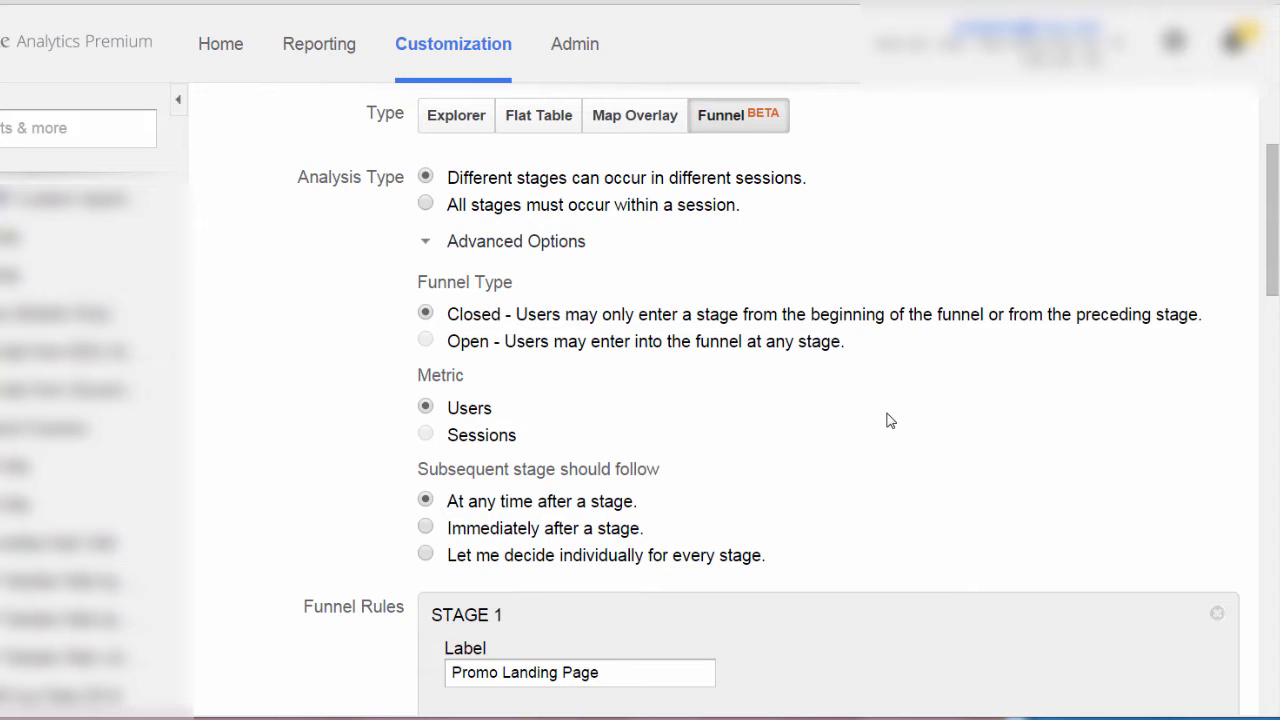
Try requiring all stages within a session with the Sessions metric, and return to stages occurring in different sessions.
click(425, 204)
click(426, 436)
click(425, 177)
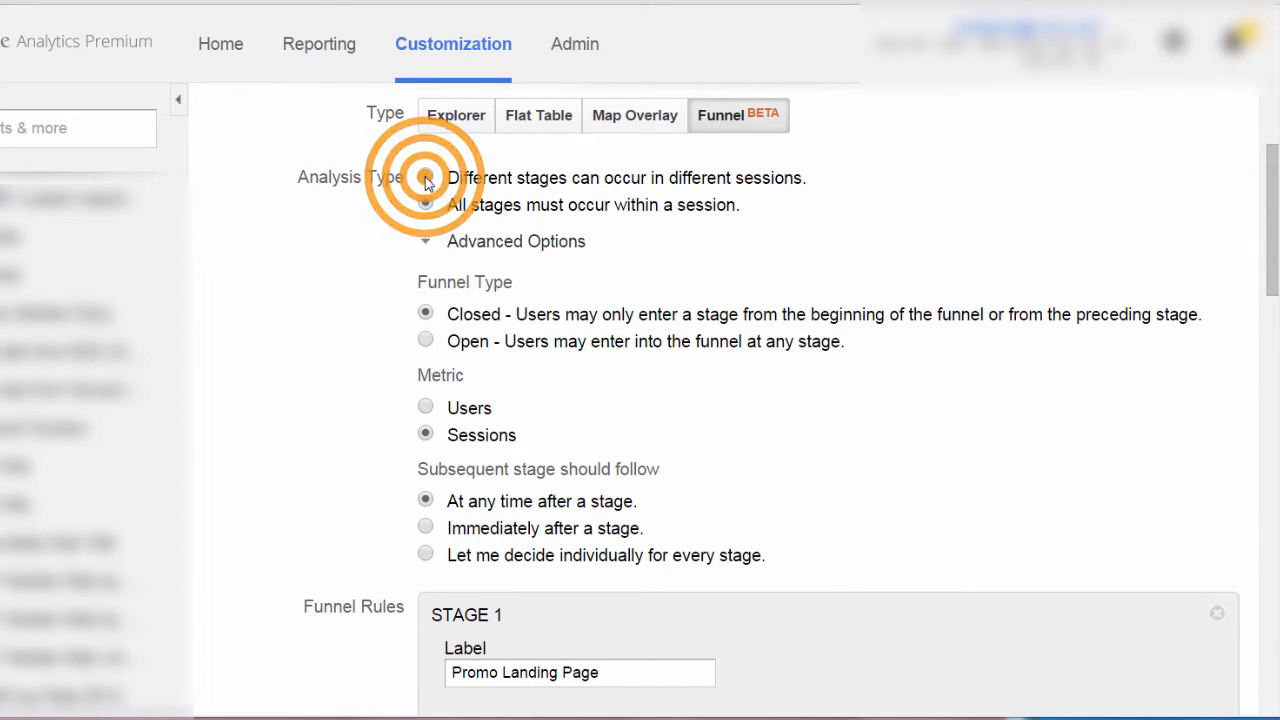
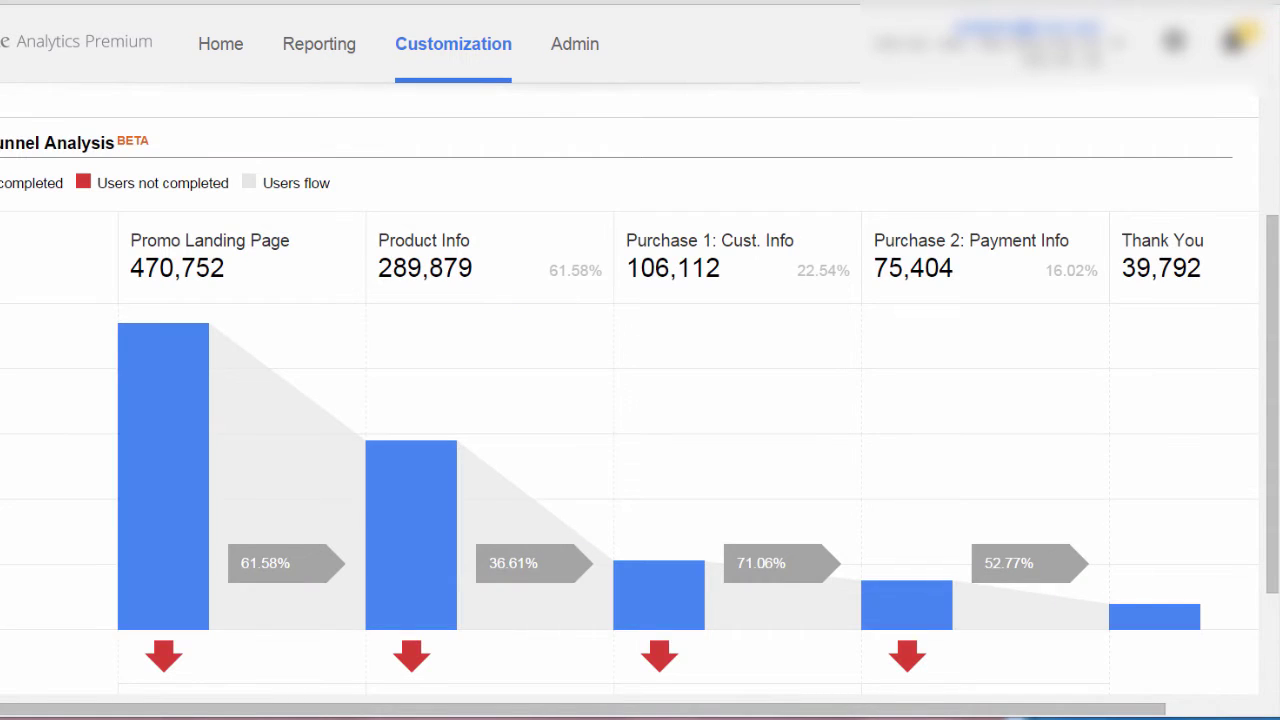
Examine the funnel chart and the segment actions offered for the Promo Landing Page bar and the Product Info drop-off.
scroll(1273, 418, down, 1)
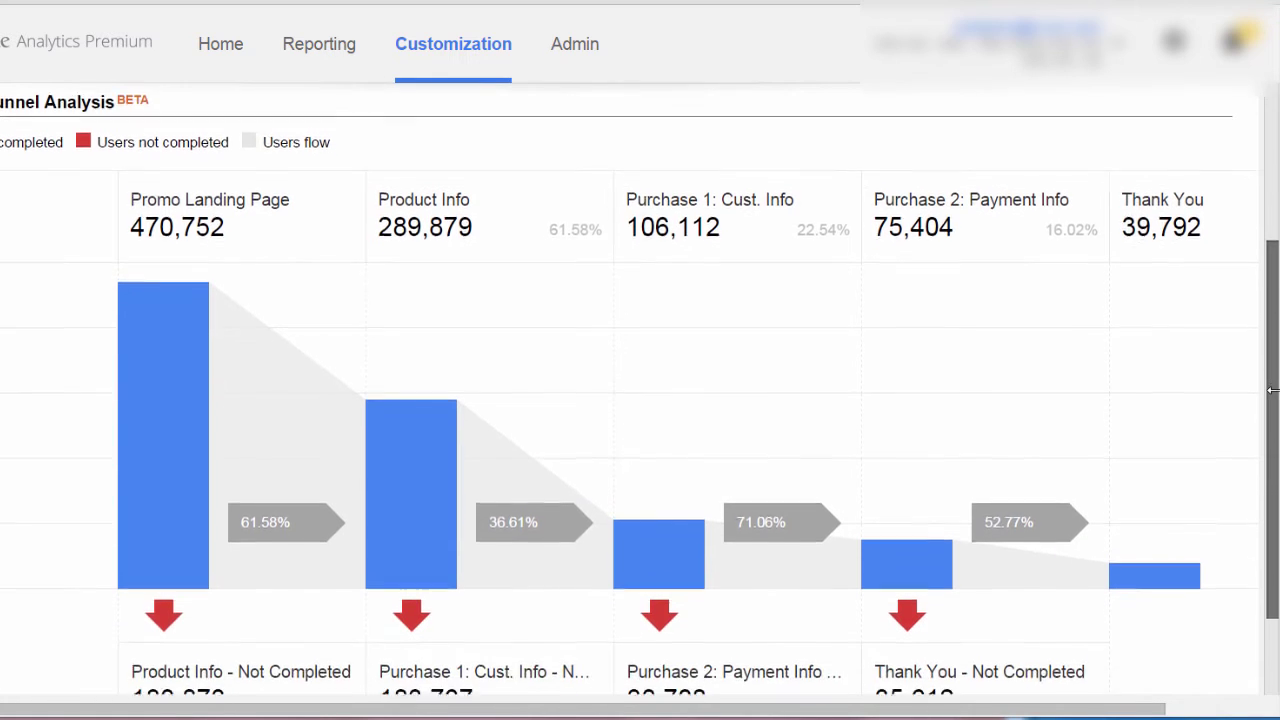
scroll(1273, 418, down, 1)
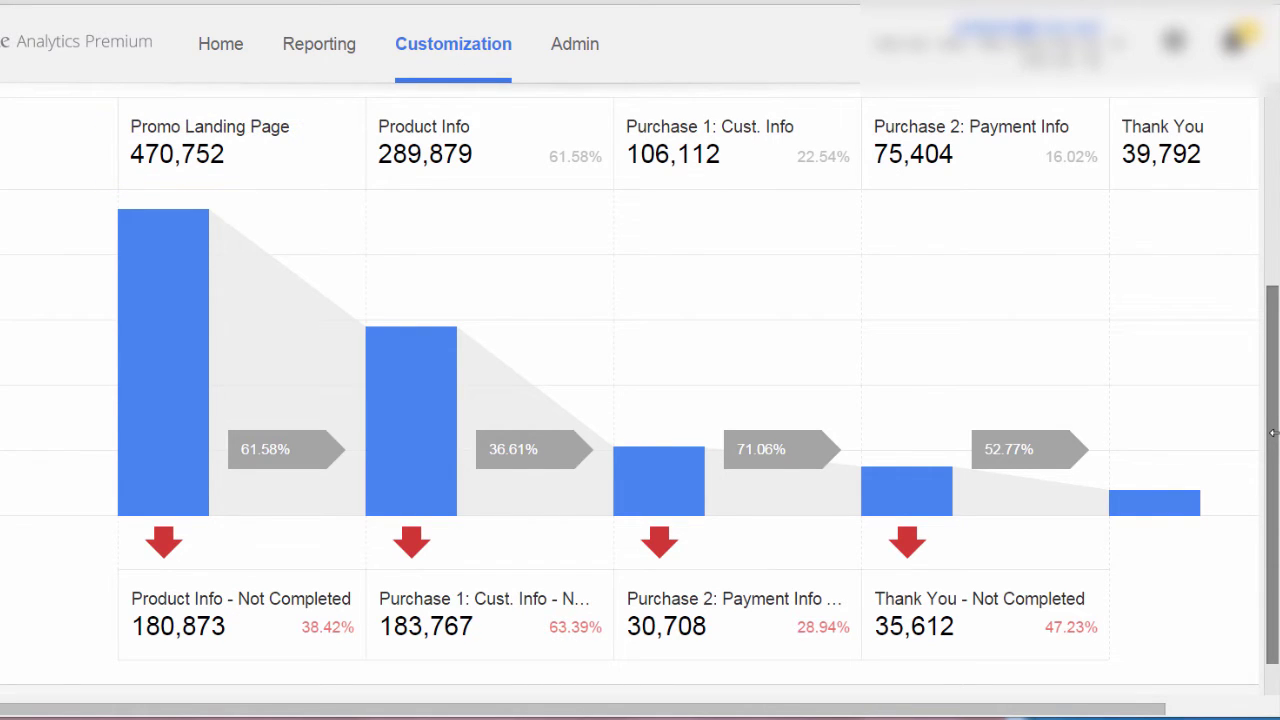
click(147, 316)
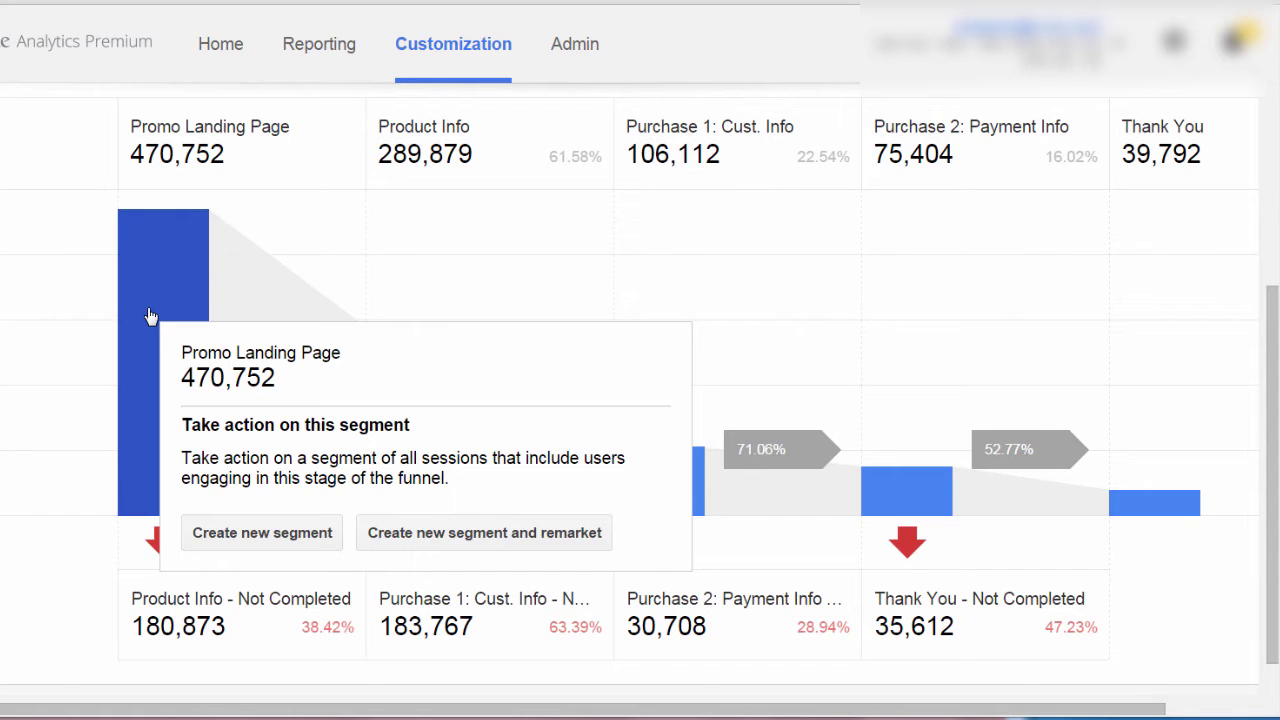
click(86, 481)
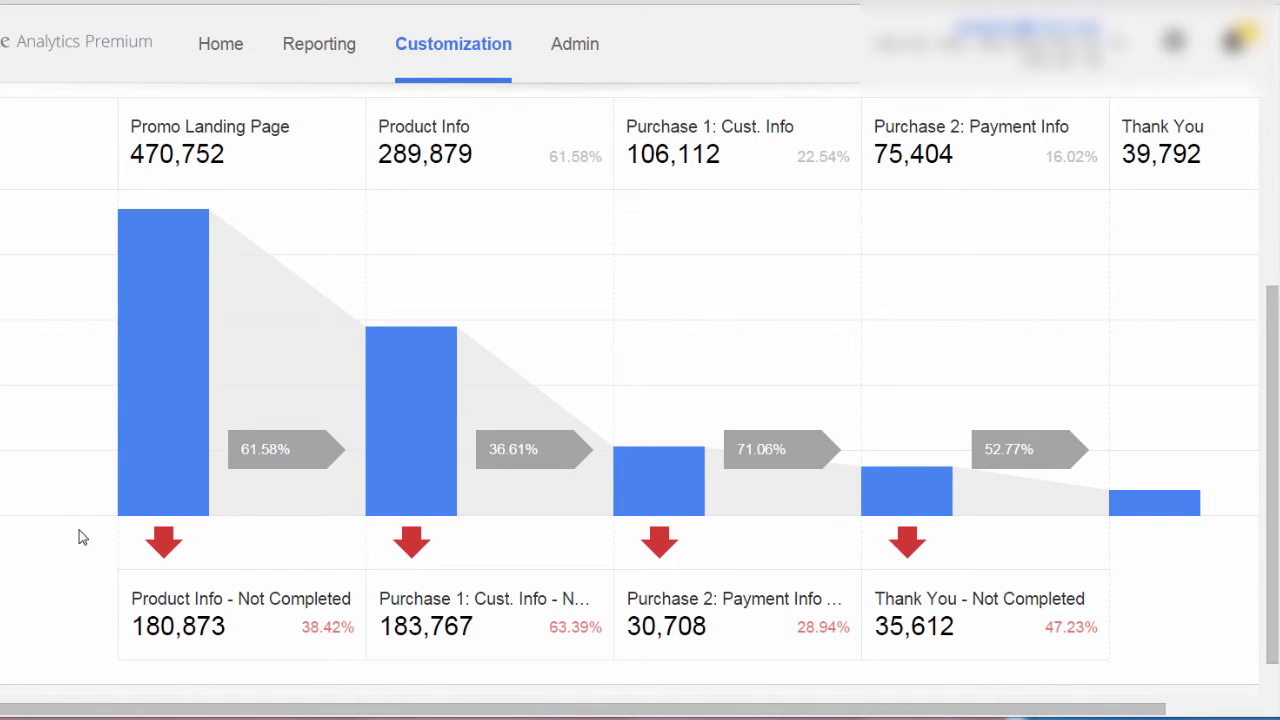
click(163, 541)
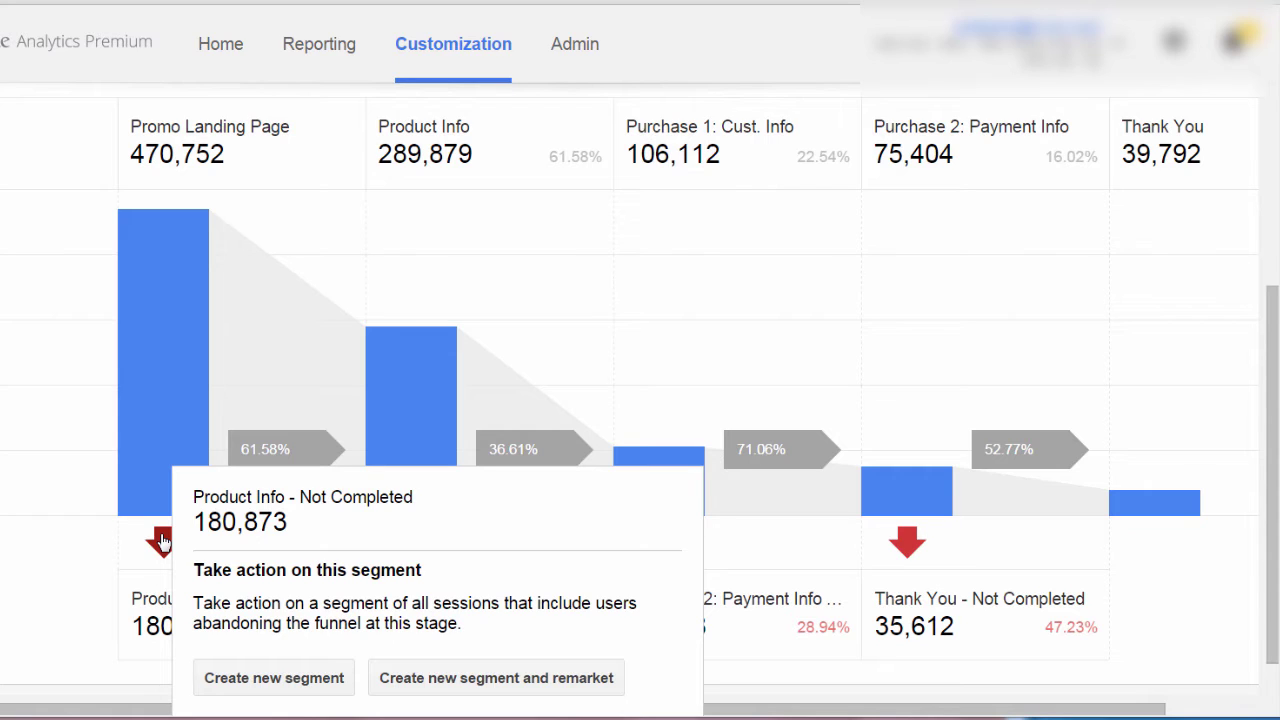
click(79, 564)
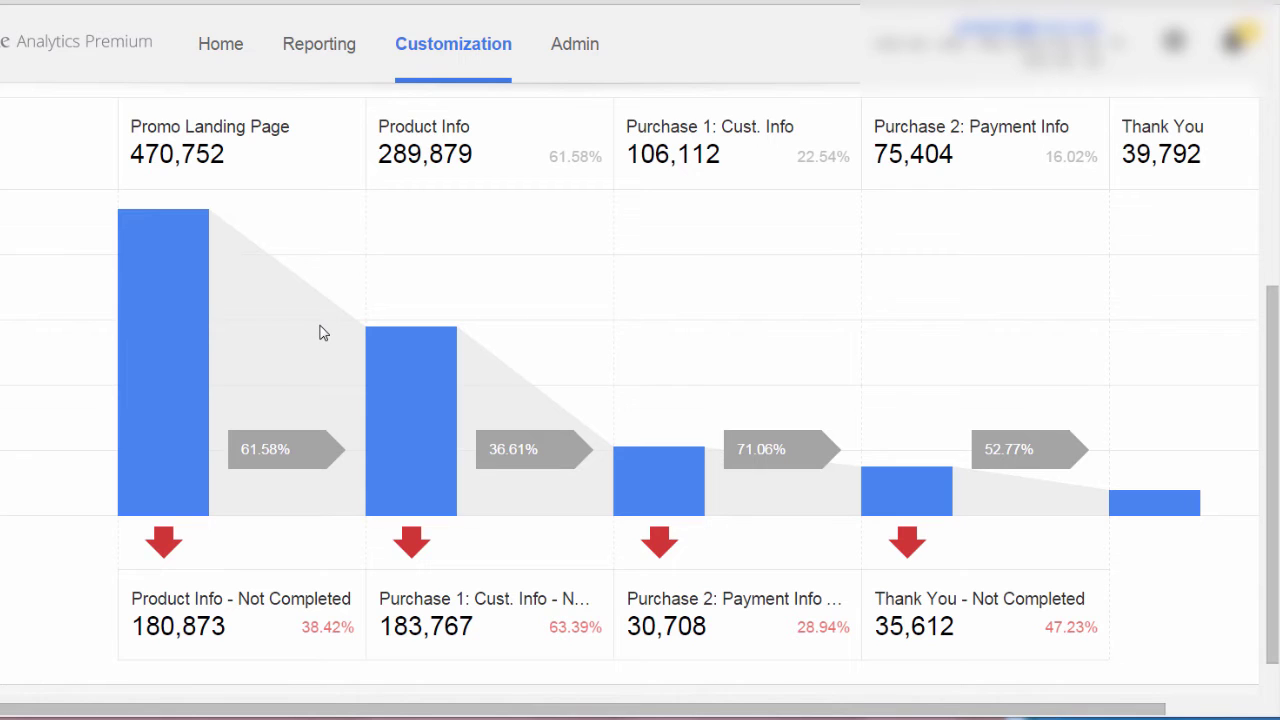
Examine the segment actions offered for the Product Info bar and review the funnel chart's stages.
click(414, 388)
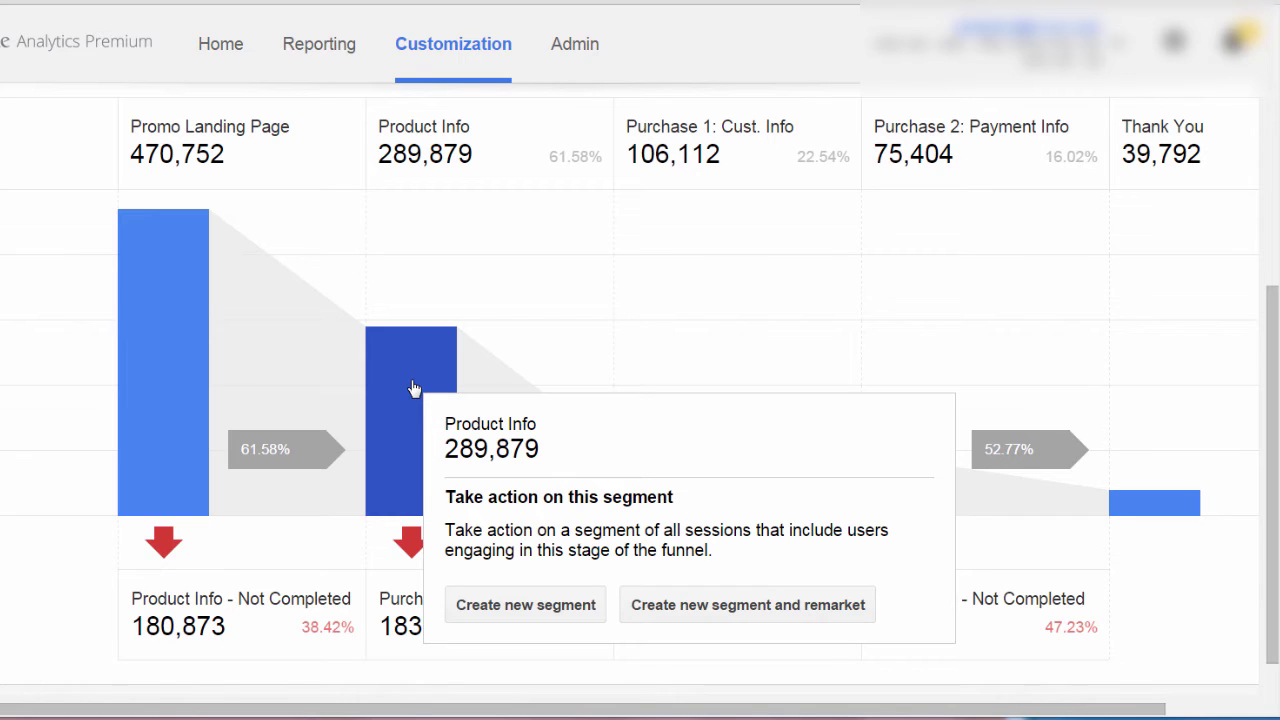
click(407, 576)
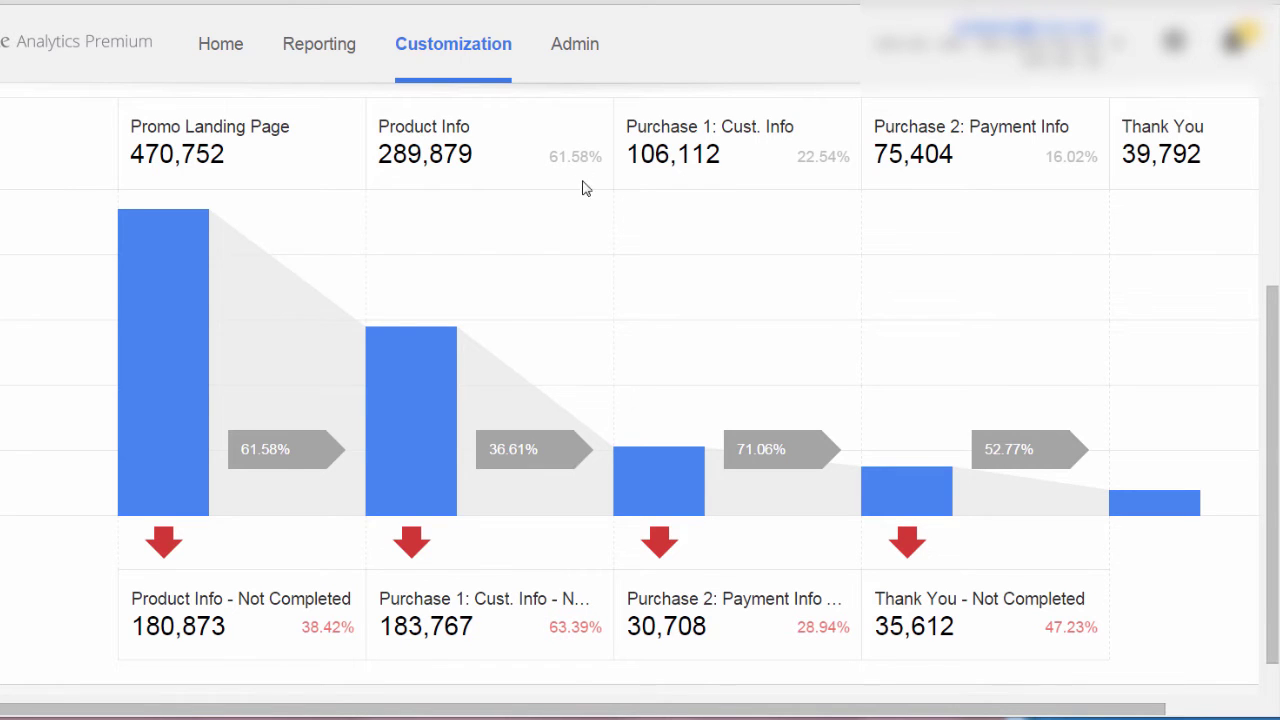
scroll(1206, 320, right, 2)
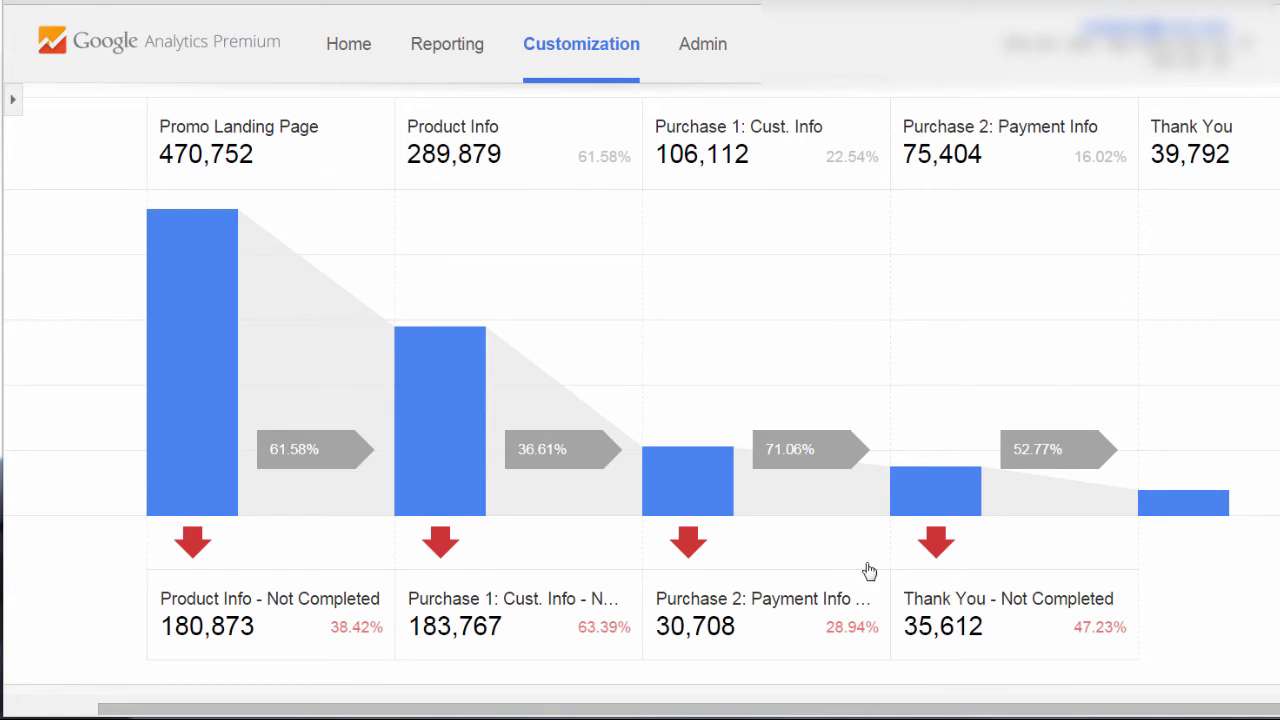
Create a funnel segment named "Purchase 1 Reached" from the Purchase 1: Cust. Info bar, enabled for Any View.
mouse_move(685, 487)
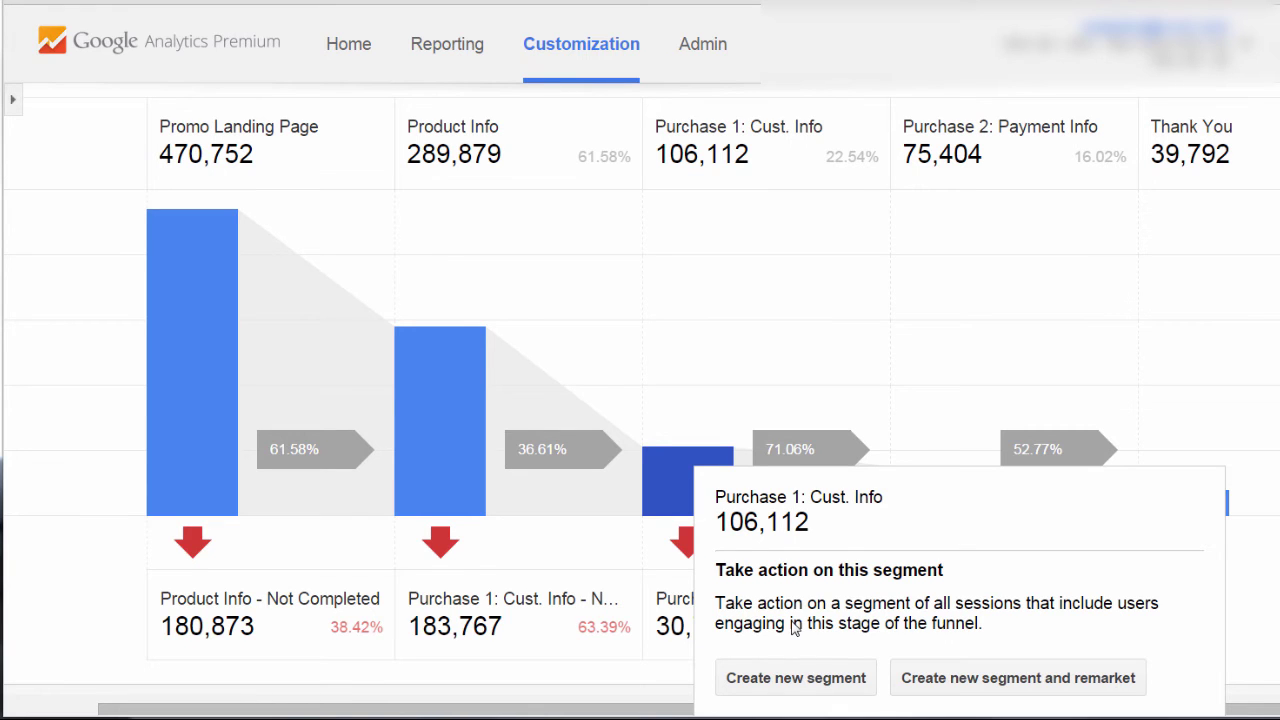
click(805, 680)
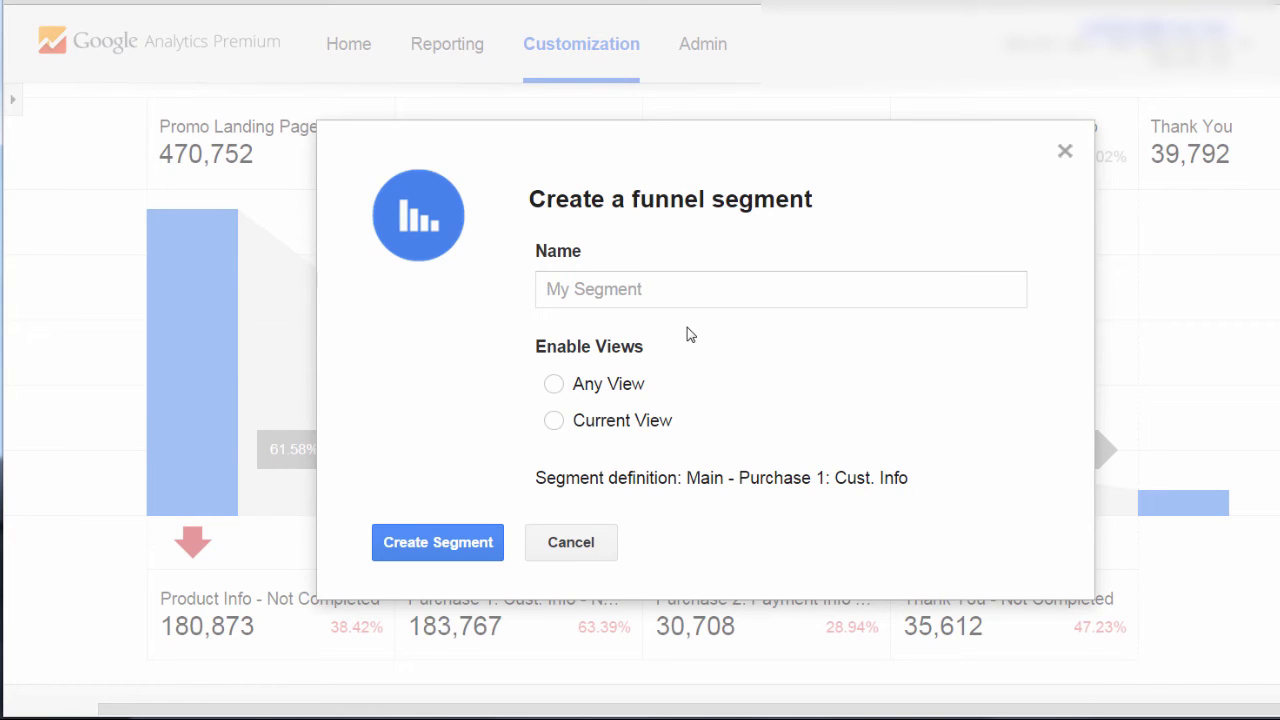
click(748, 292)
text(P)
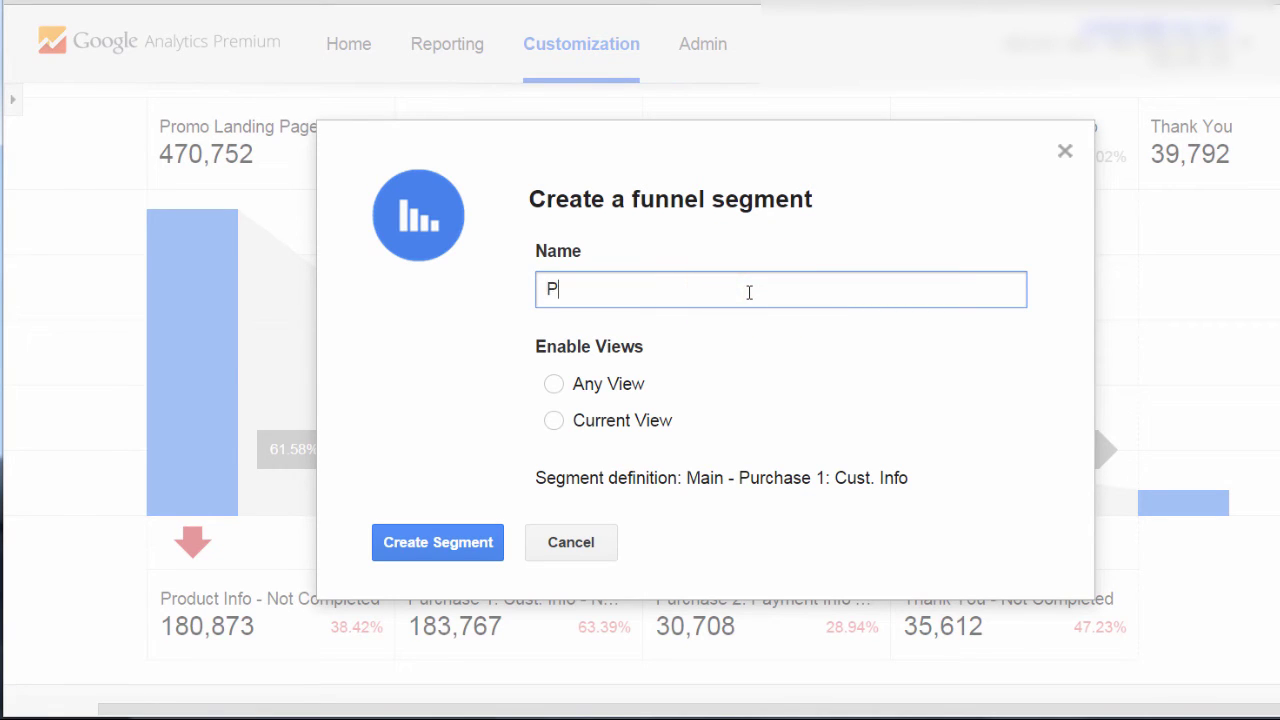
text(urchase 1 Rea)
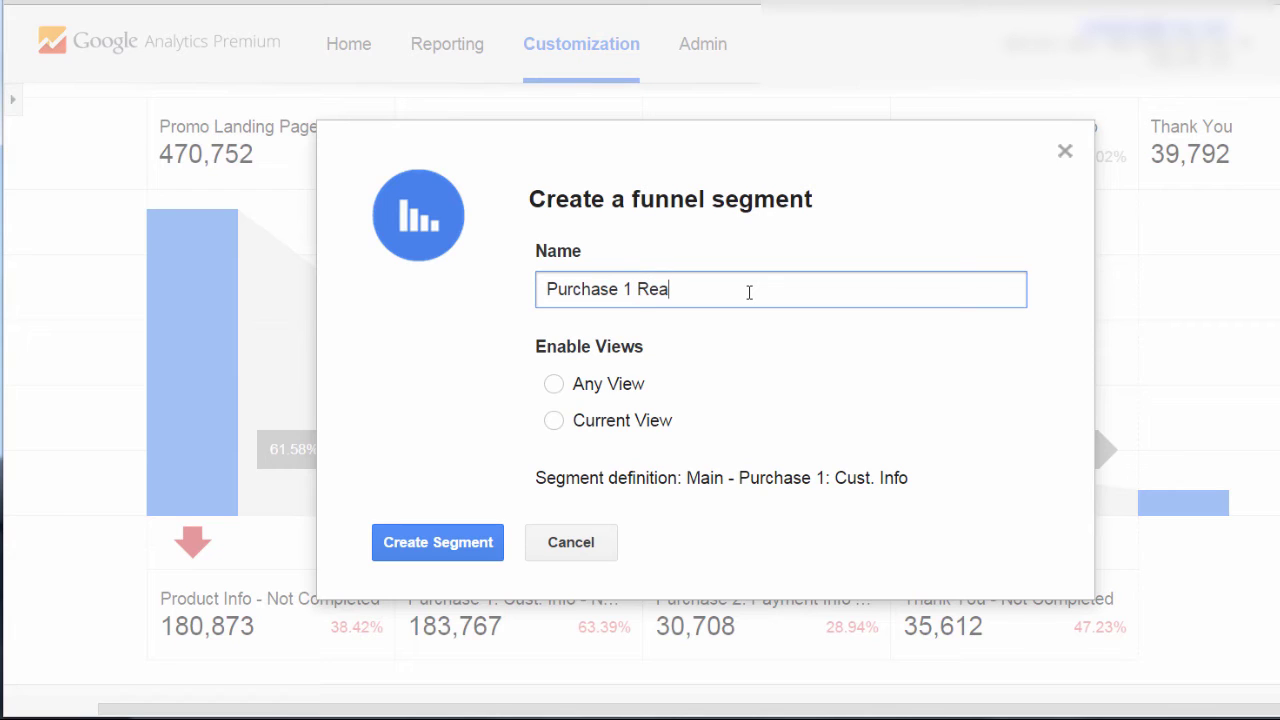
text(ched)
click(554, 384)
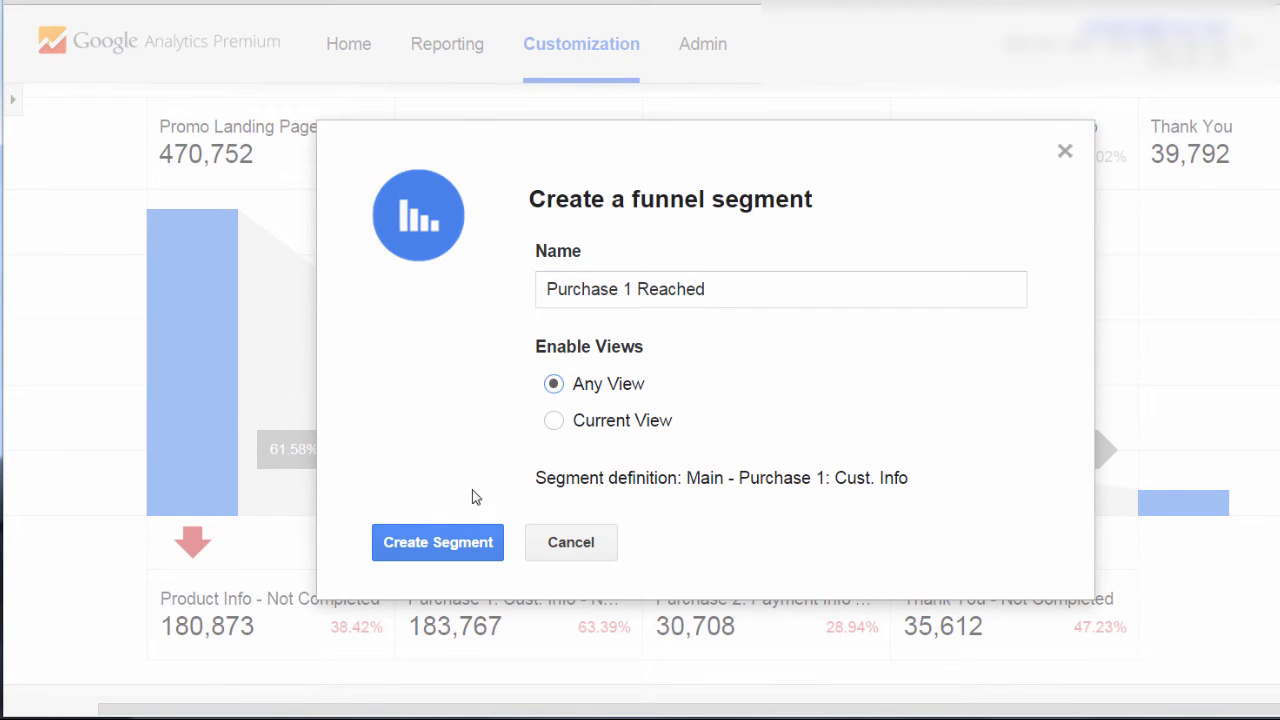
click(465, 542)
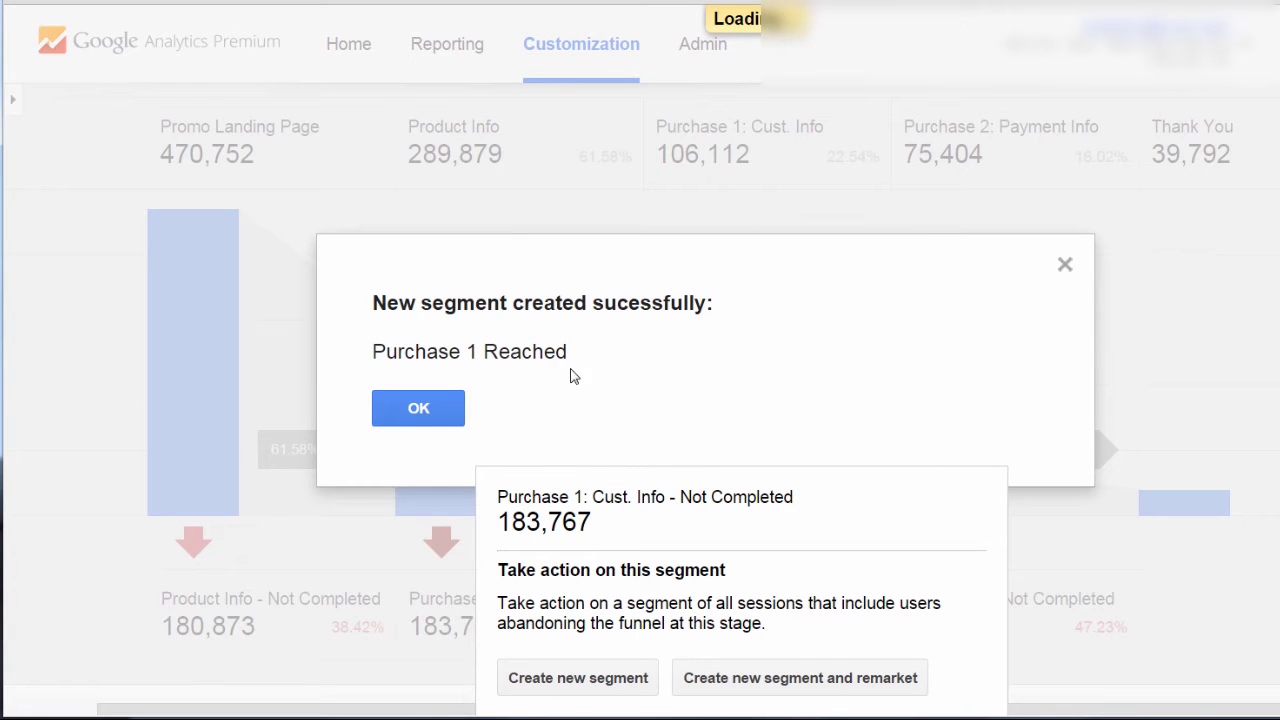
click(418, 410)
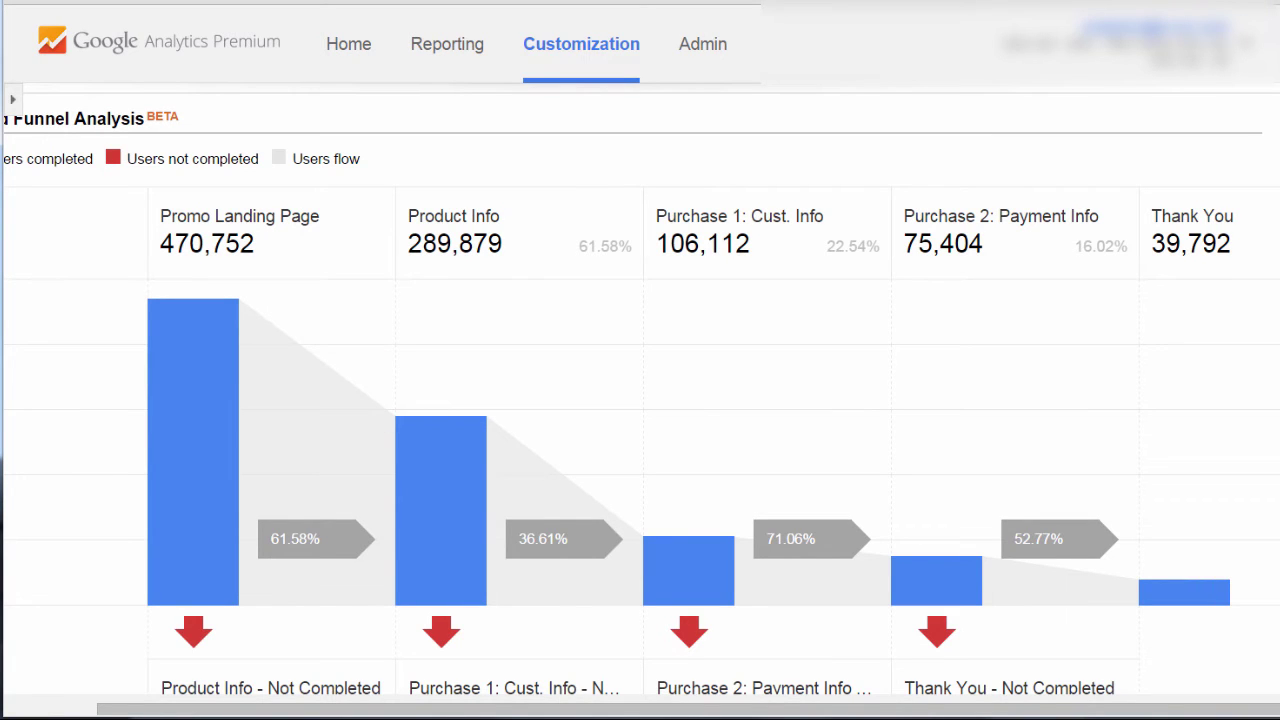
Create a funnel segment named "Purchase 2 Not Reached" from the Purchase 2: Payment Info drop-off, enabled for Any View.
scroll(843, 516, down, 1)
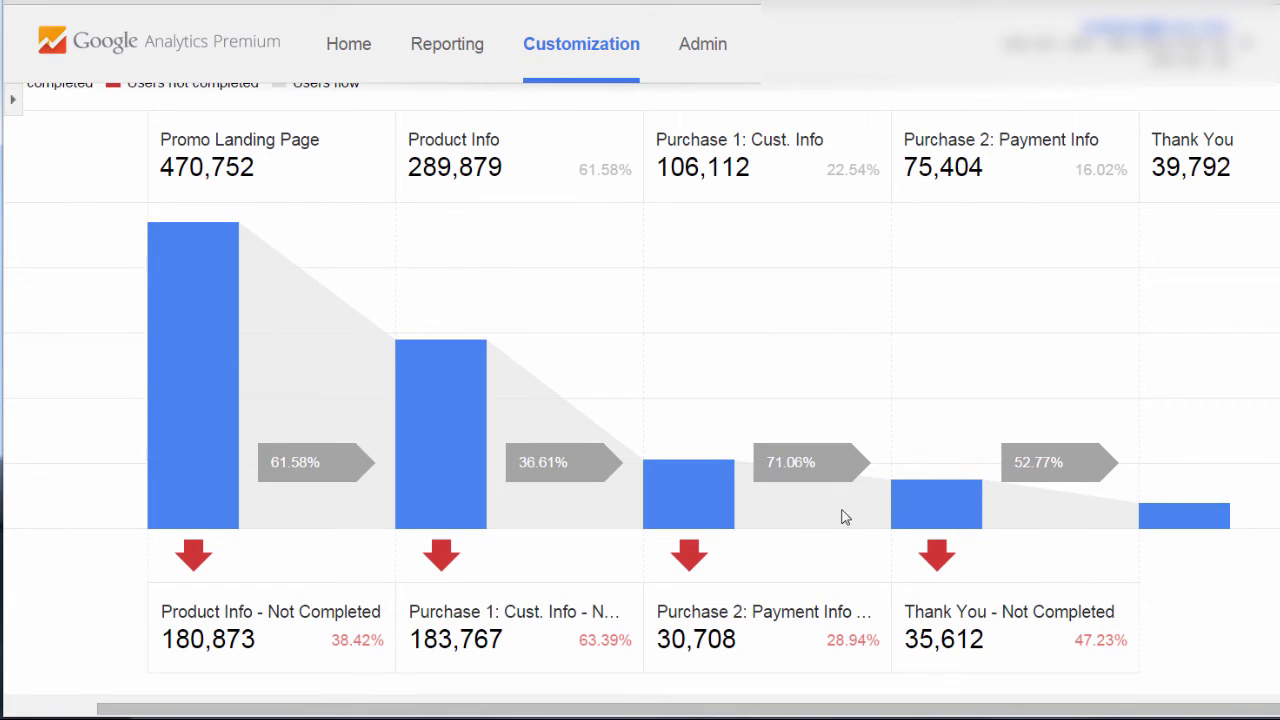
click(690, 555)
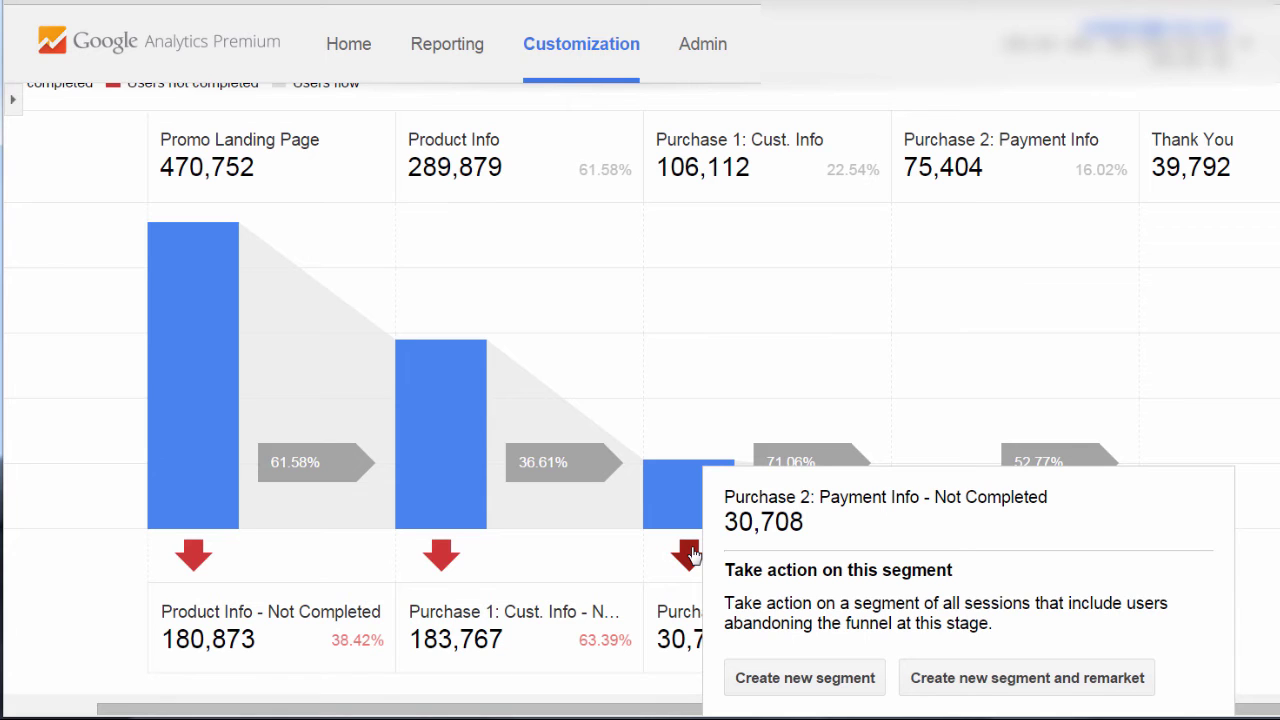
click(795, 677)
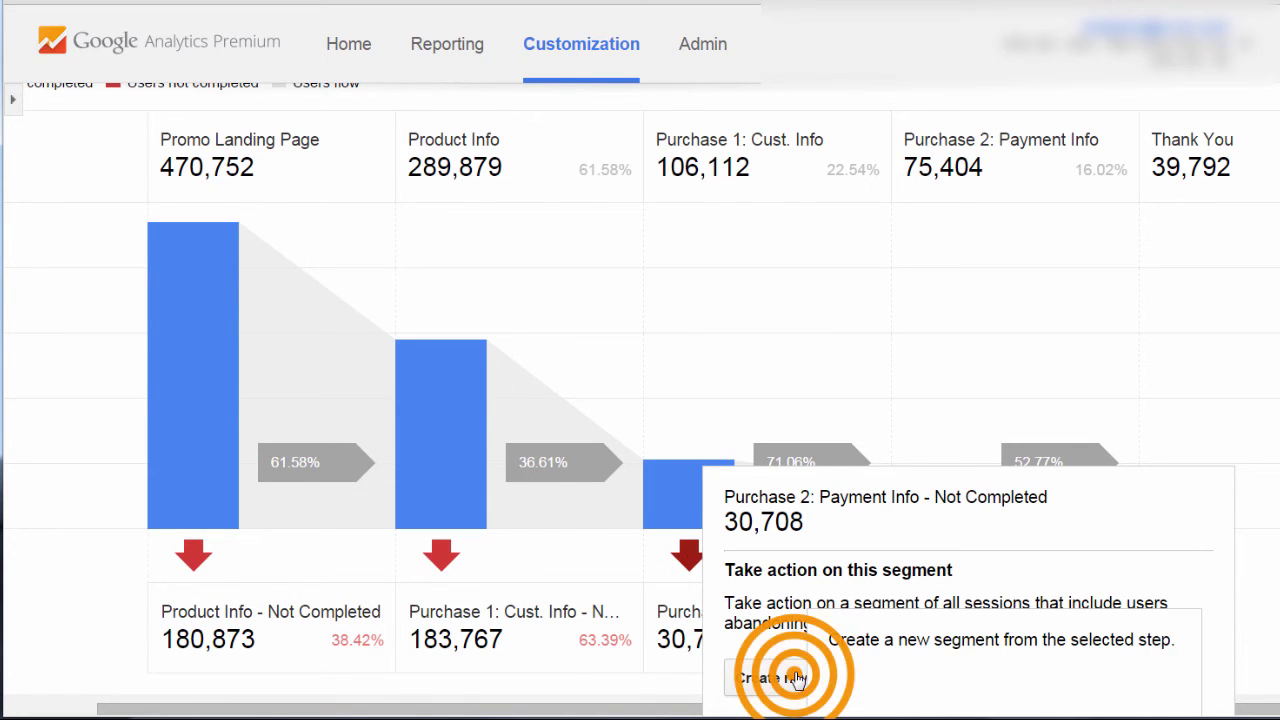
click(717, 267)
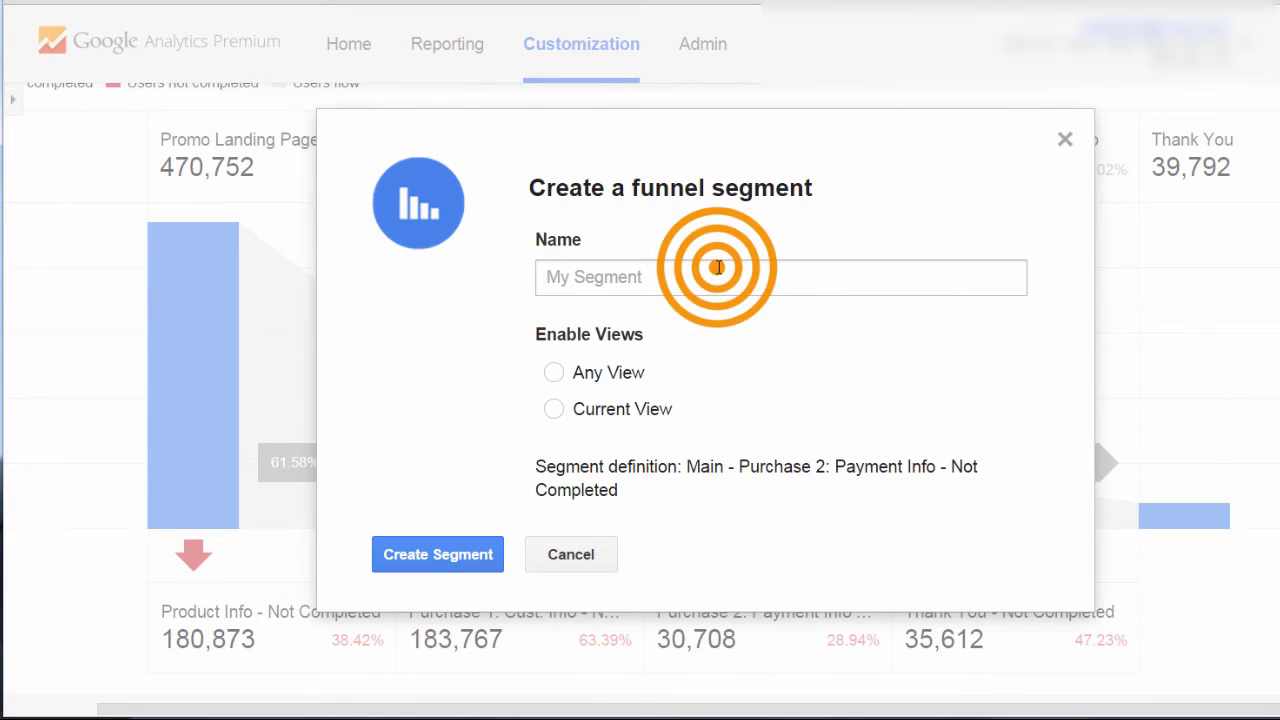
text(Prucha)
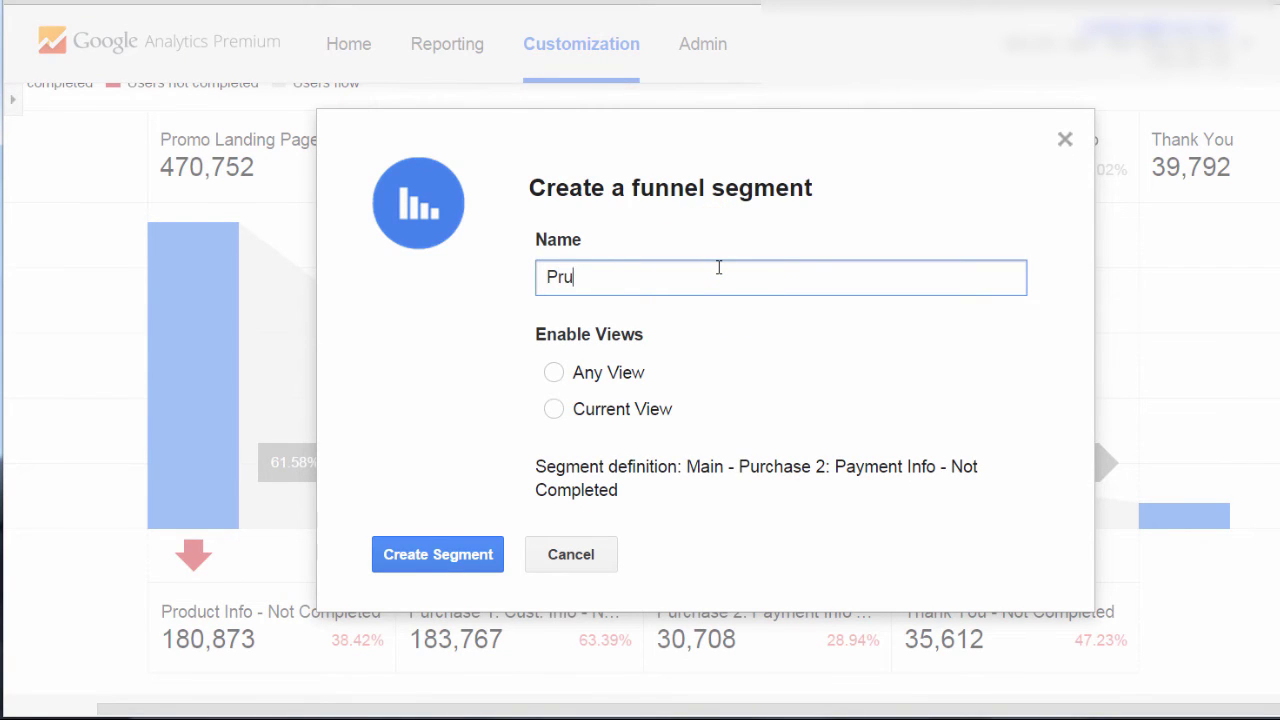
key(BackSpace)
key(BackSpace)
key(BackSpace)
key(BackSpace)
key(BackSpace)
key(BackSpace)
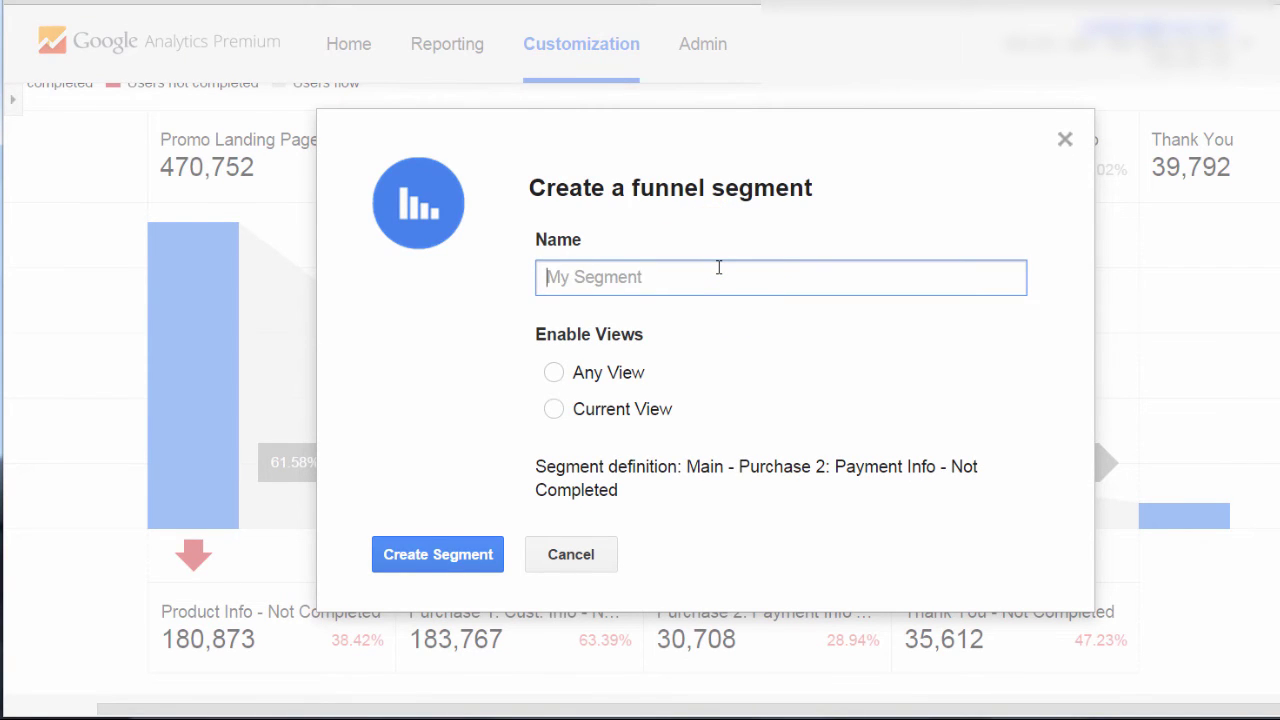
text(O)
key(BackSpace)
text(Purchase)
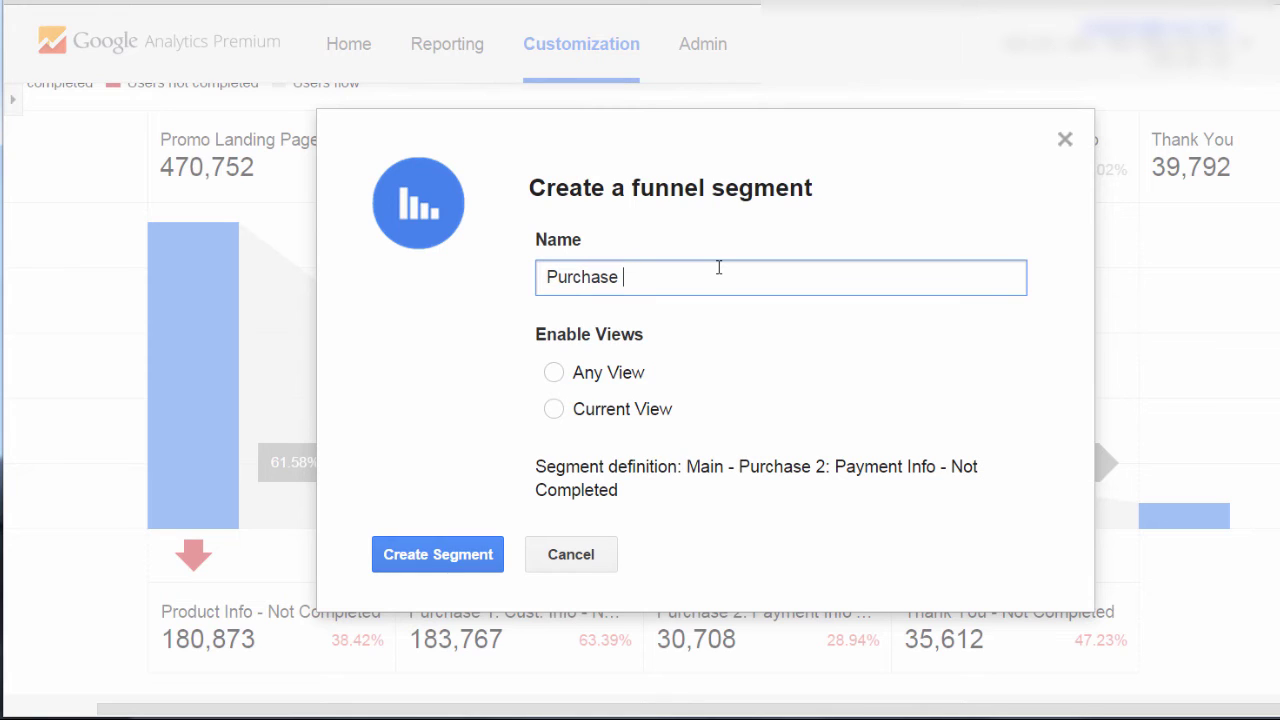
text( 2 Not Reached)
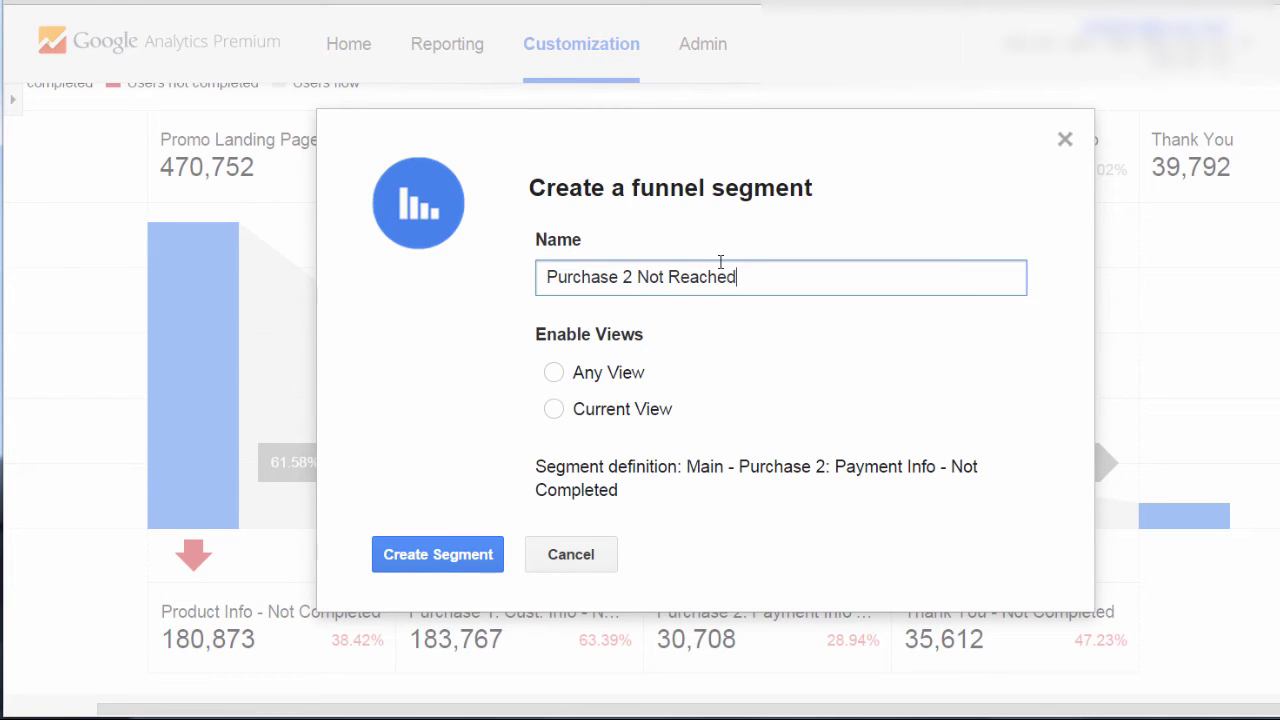
click(555, 373)
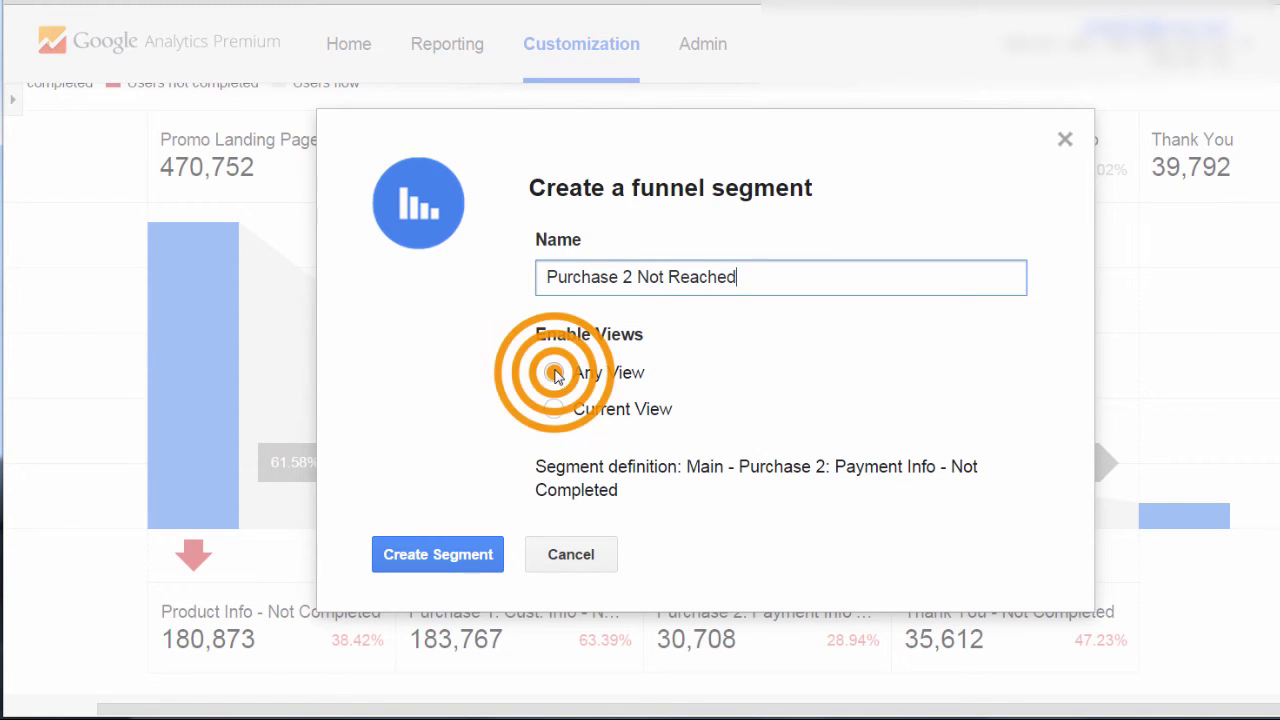
click(450, 558)
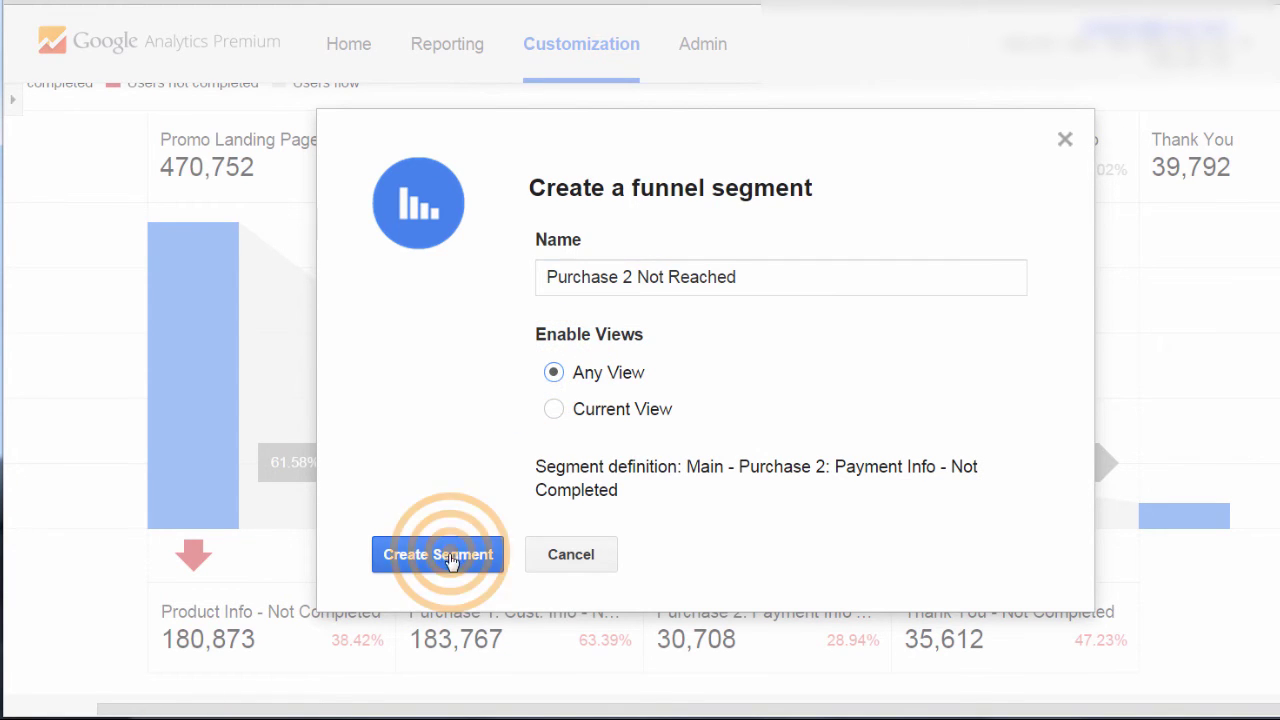
mouse_move(450, 558)
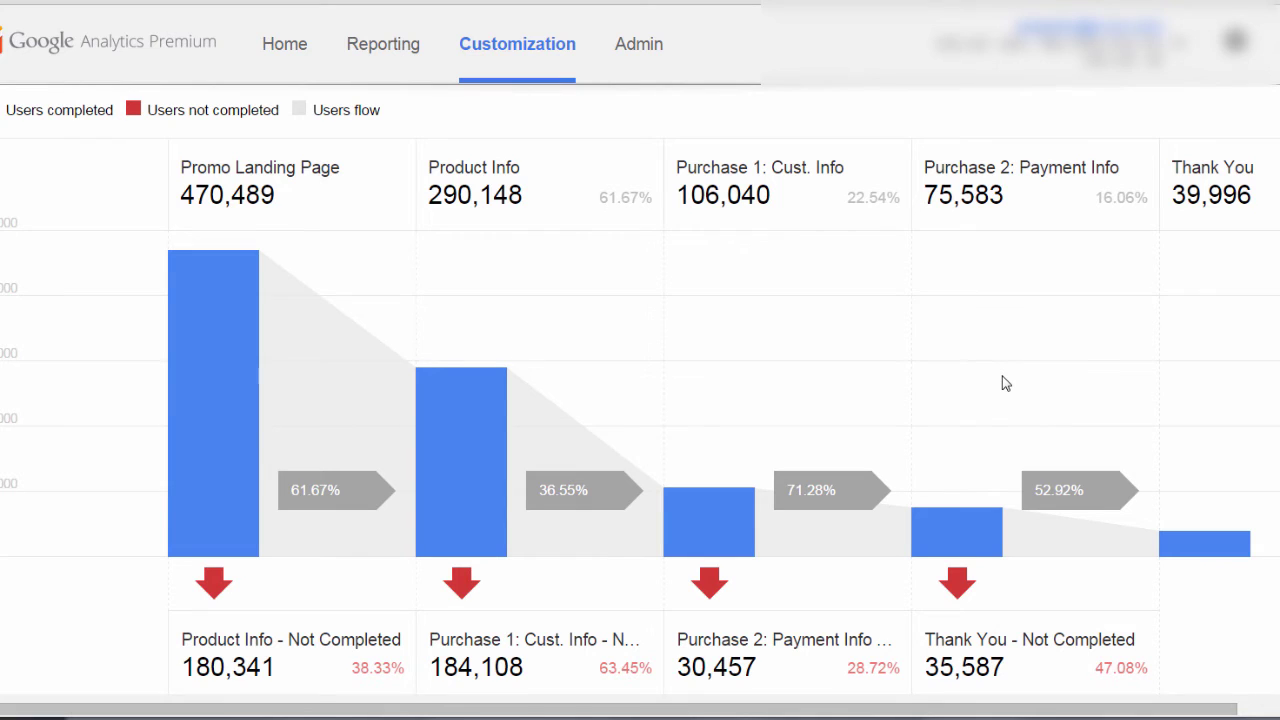
Switch to the standard reports and open the Mobile Overview report under Audience.
click(391, 53)
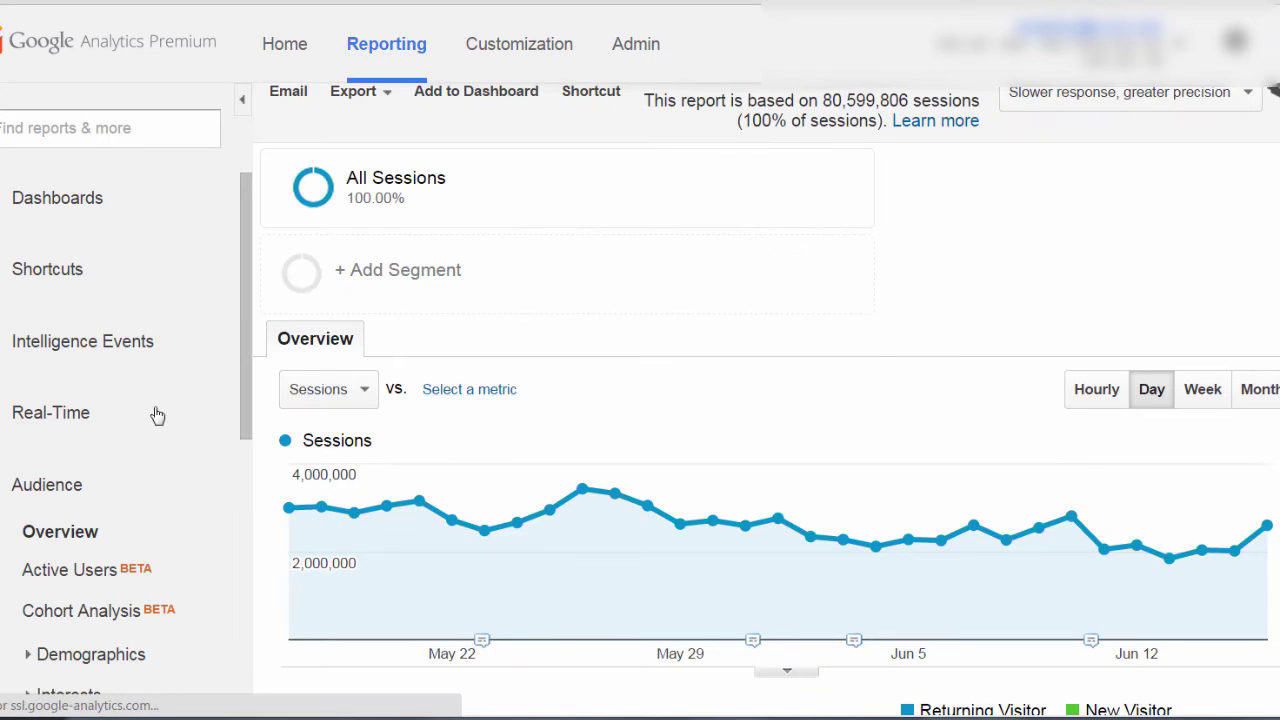
right_click(253, 515)
click(242, 341)
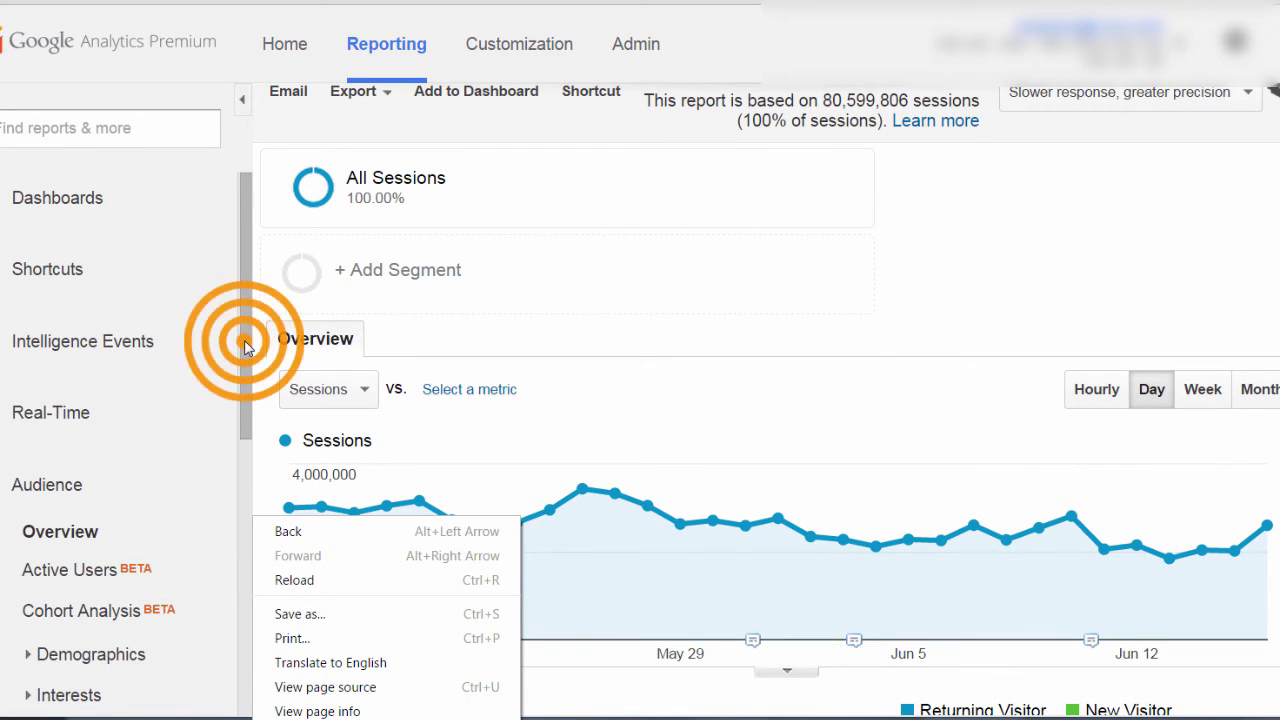
drag(246, 345, 237, 510)
click(58, 498)
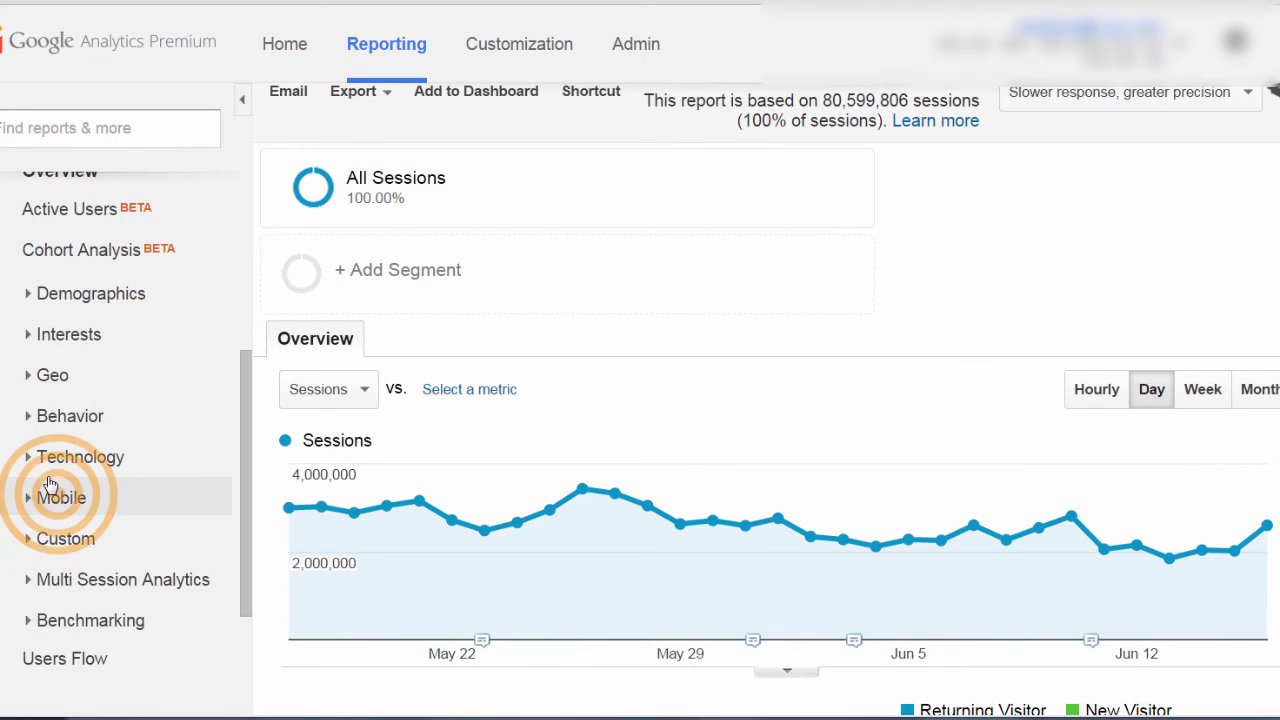
click(87, 537)
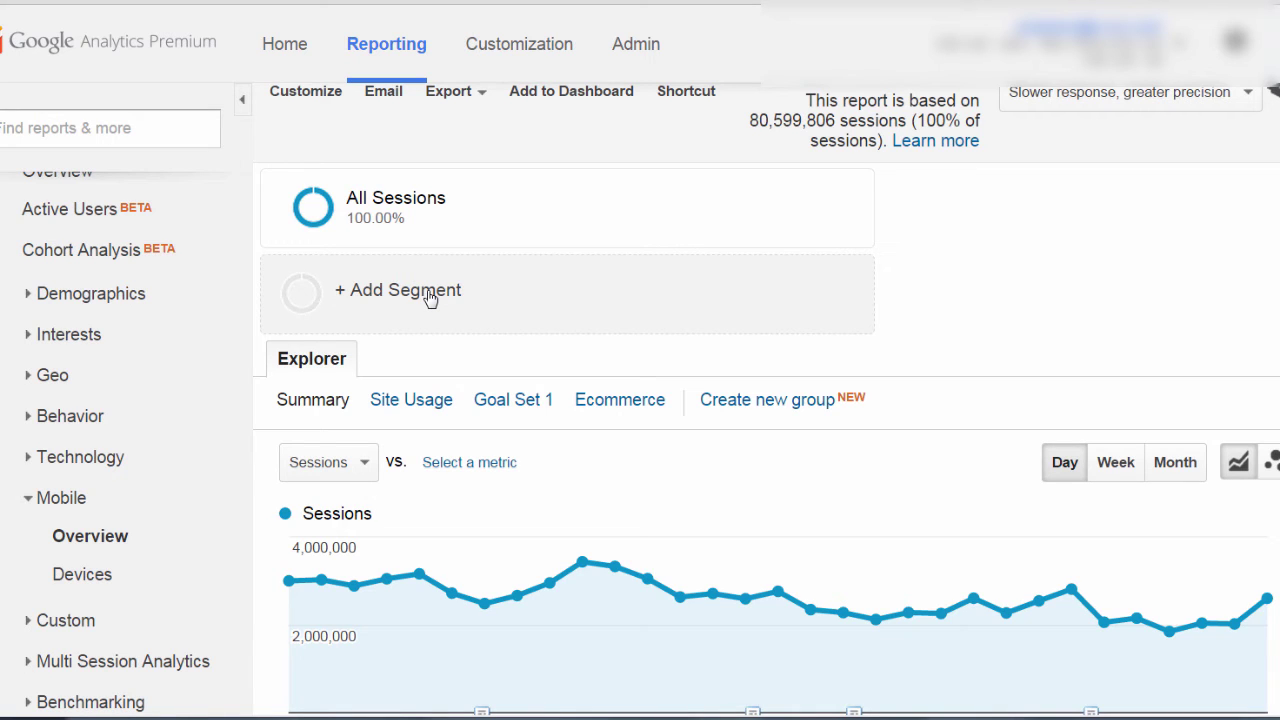
Start adding a segment to the report and search the segment list for "purchase".
click(428, 295)
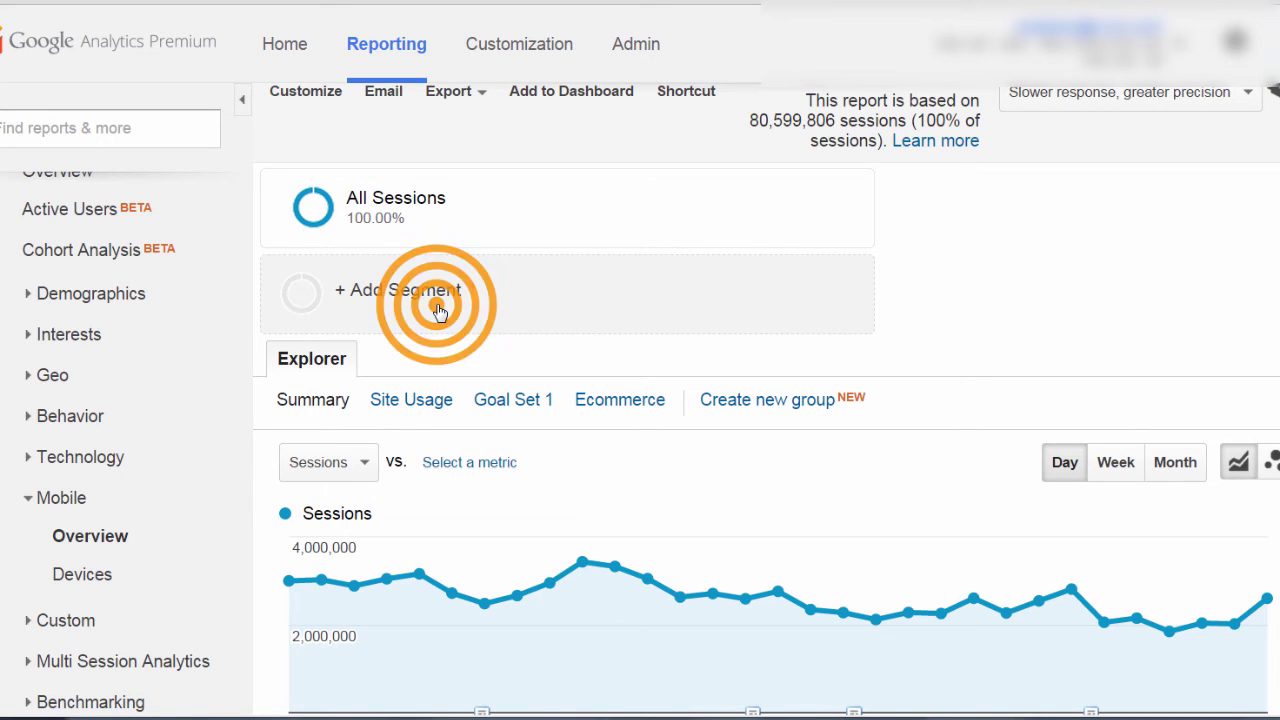
click(1064, 307)
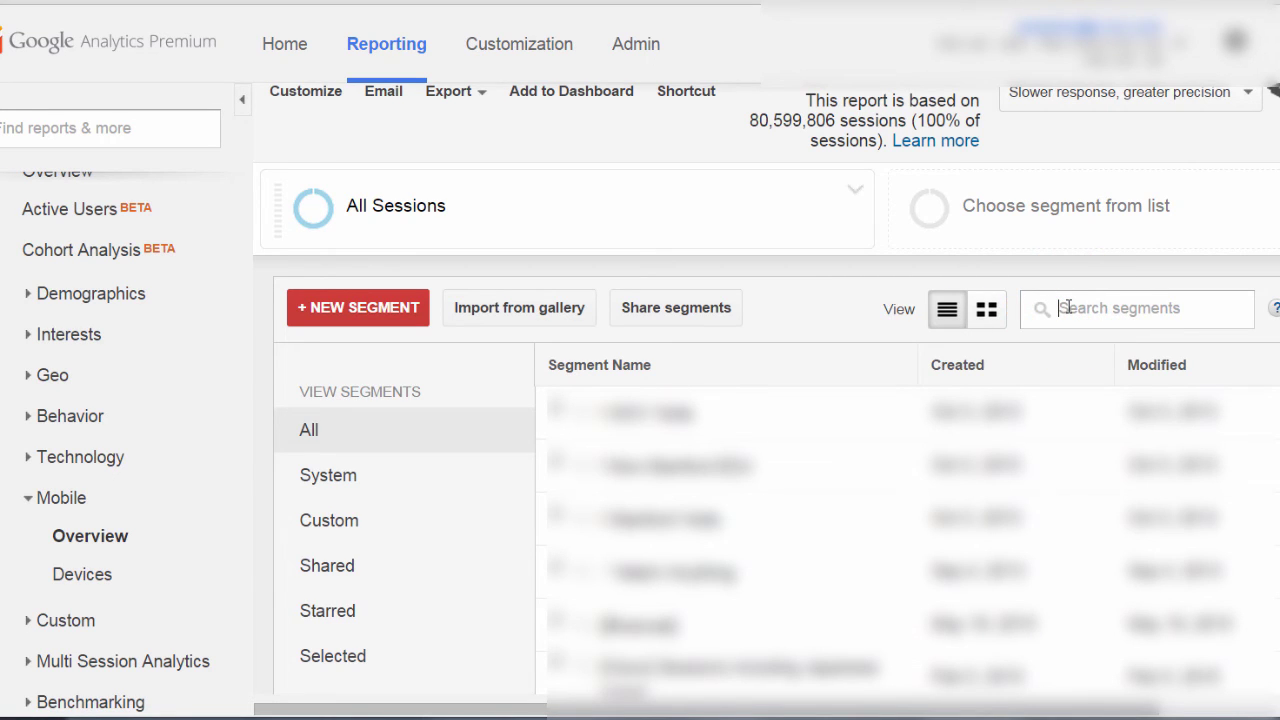
text(p)
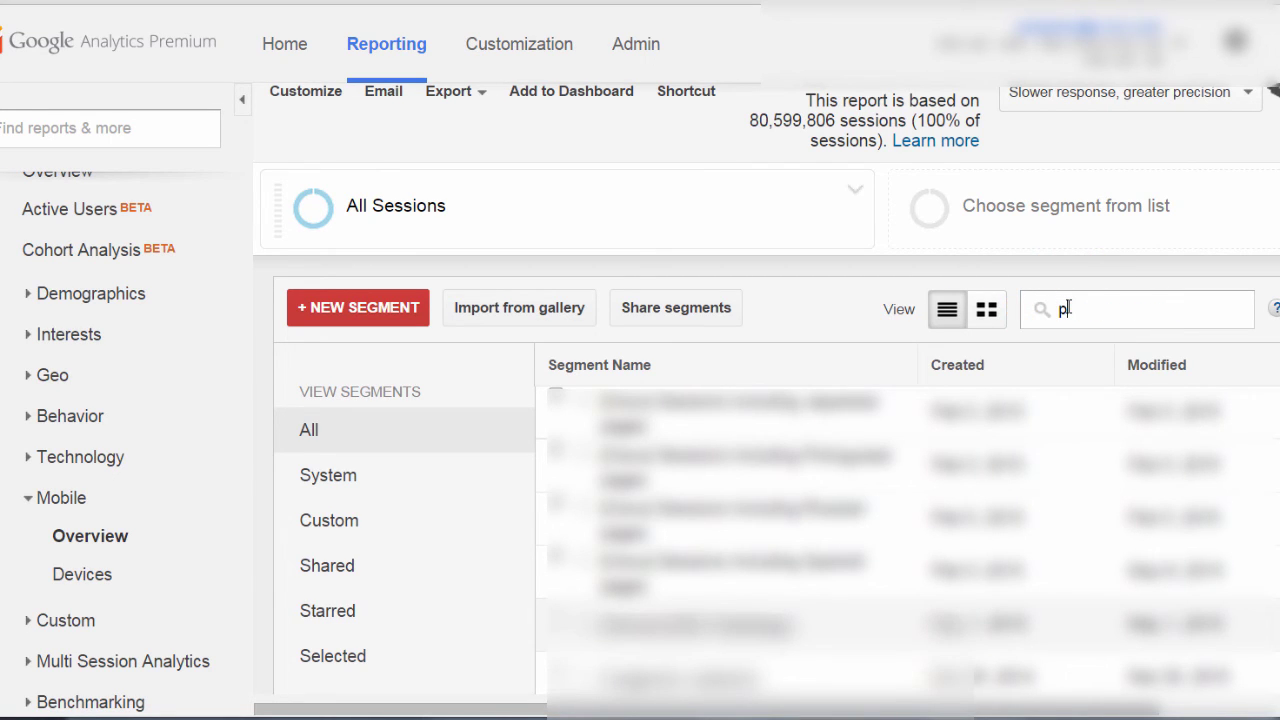
click(1082, 309)
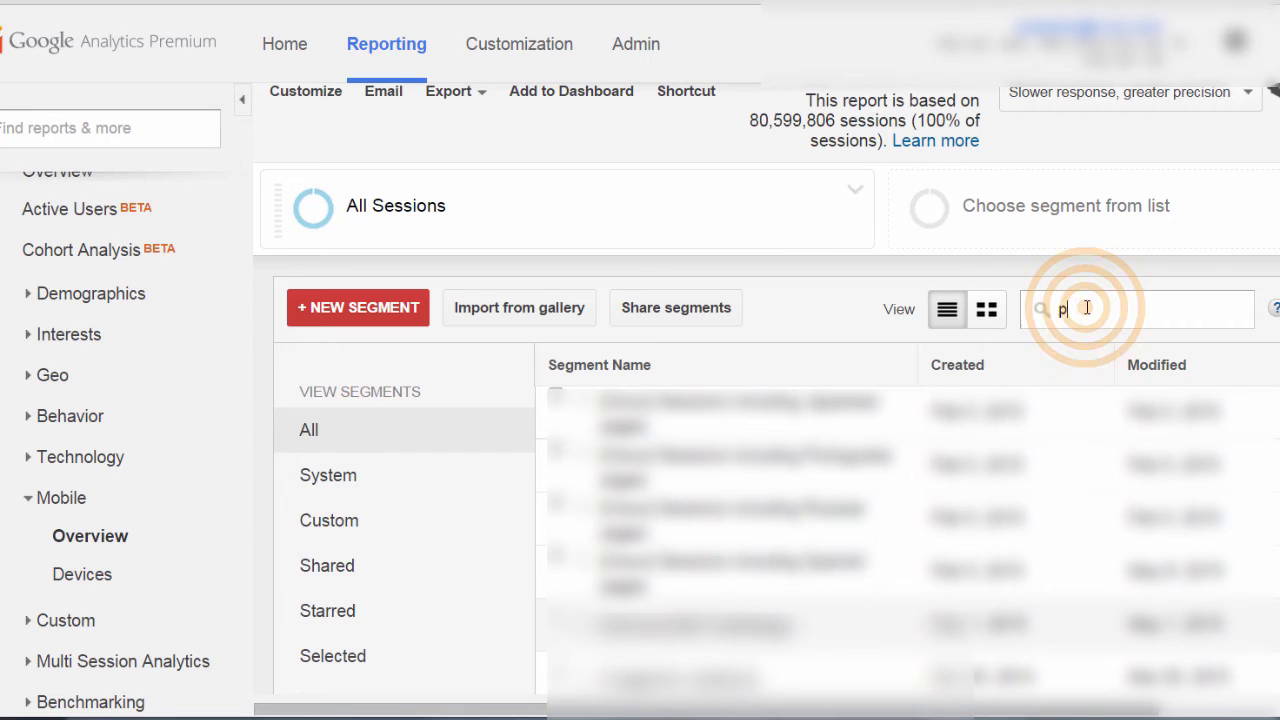
text(urch)
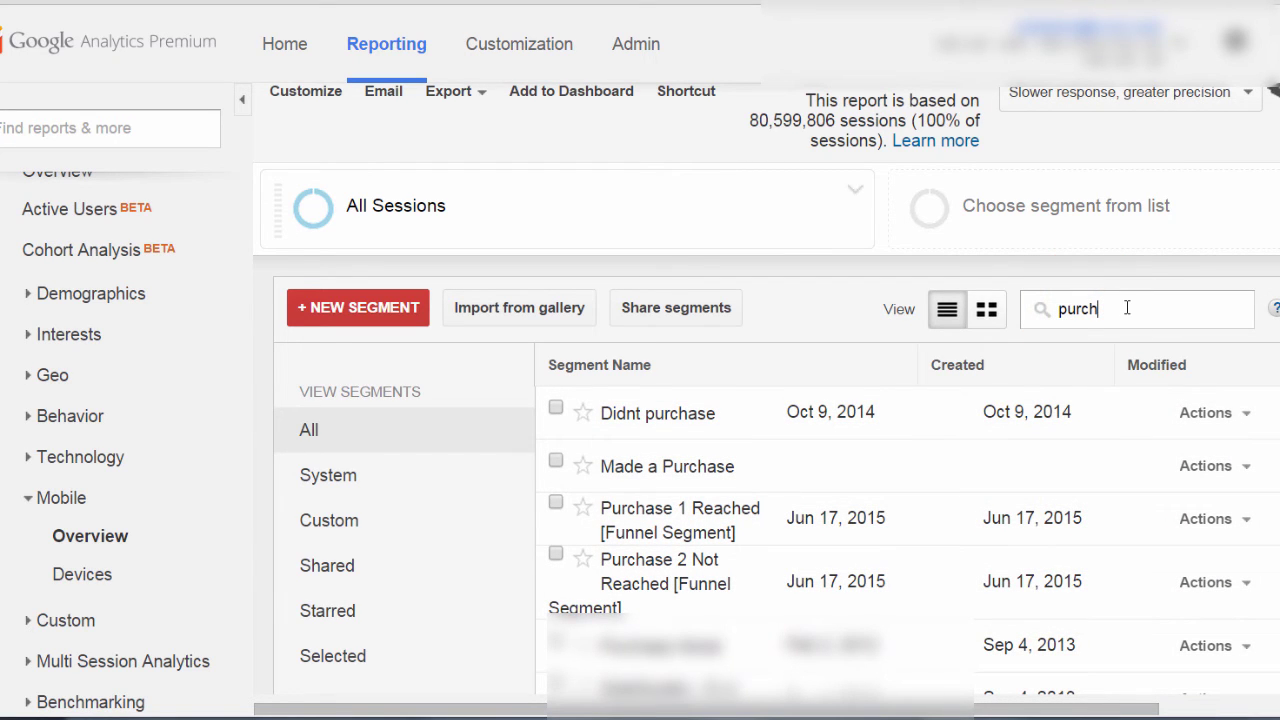
text(ase)
Select the Purchase 1 Reached and Purchase 2 Not Reached funnel segments and apply them to the Mobile Overview report.
click(556, 501)
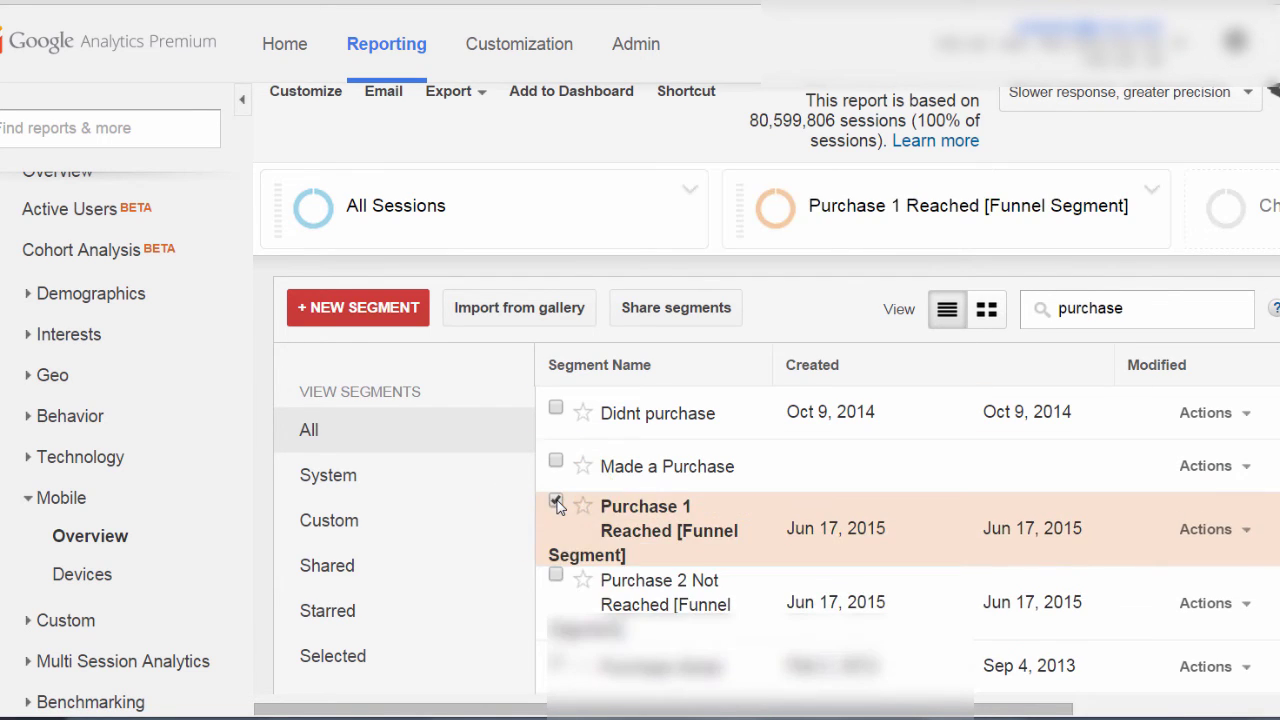
click(556, 576)
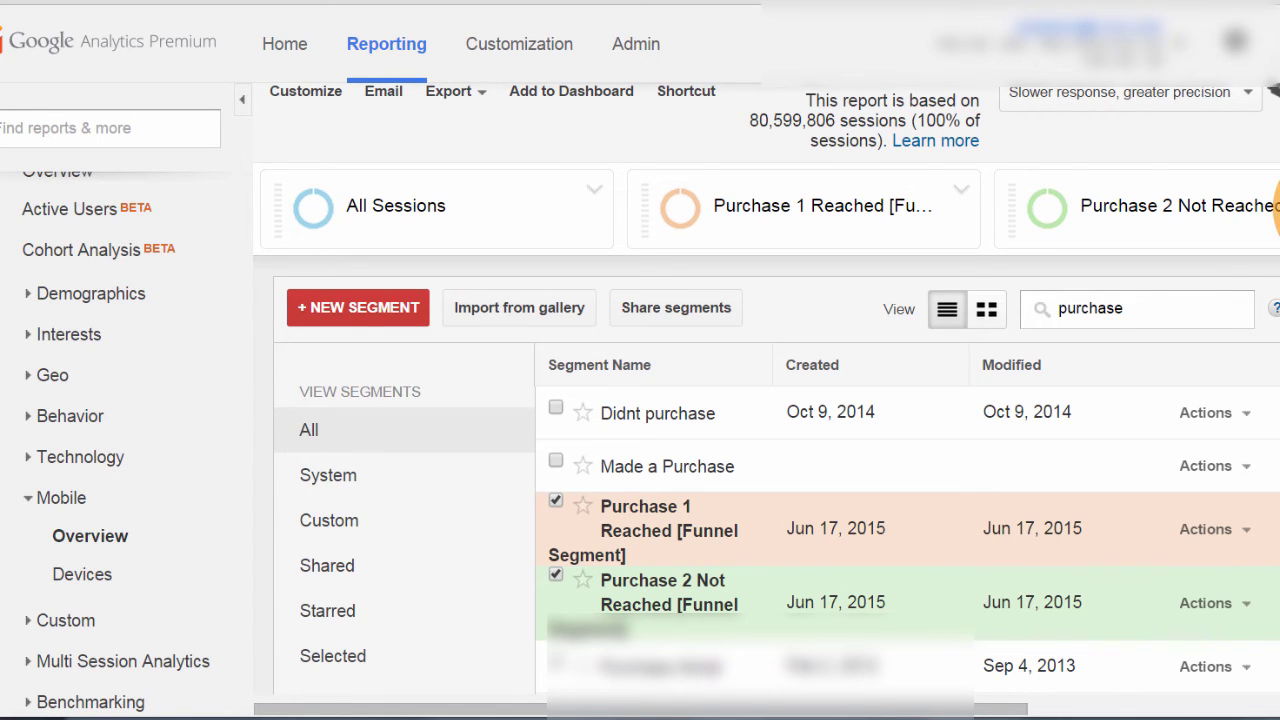
scroll(600, 196, down, 2)
scroll(660, 390, down, 3)
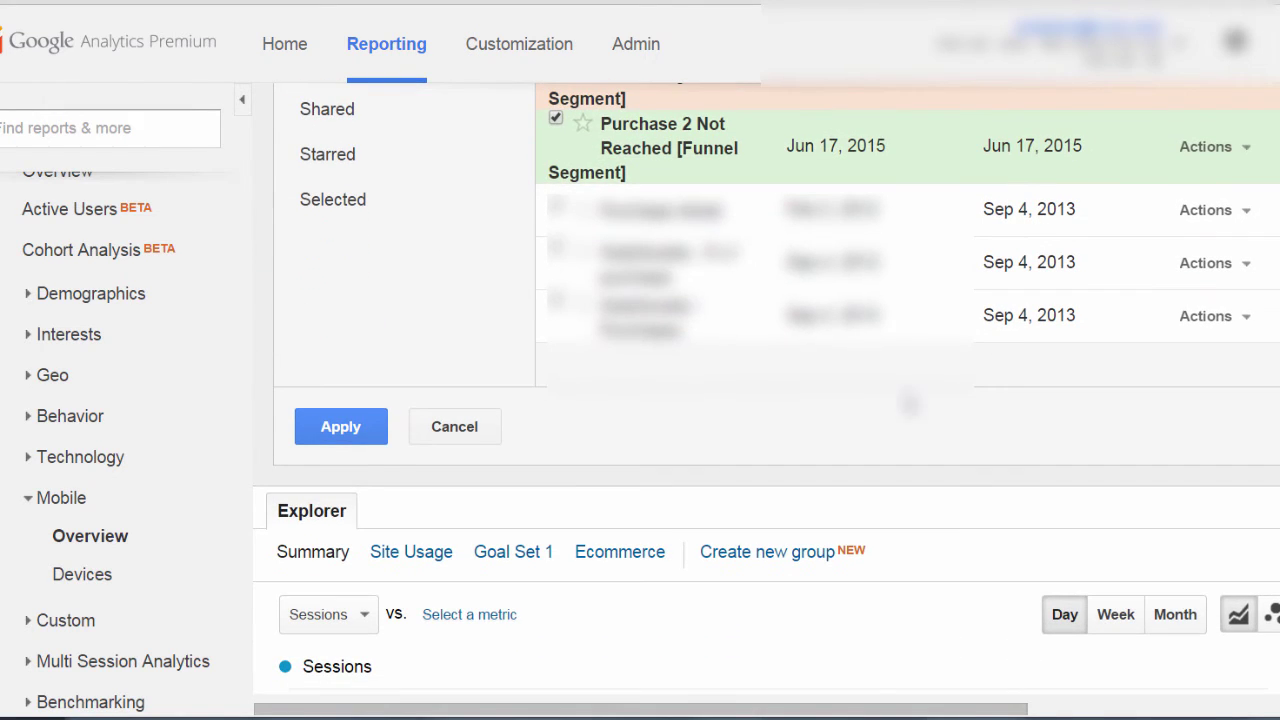
click(355, 427)
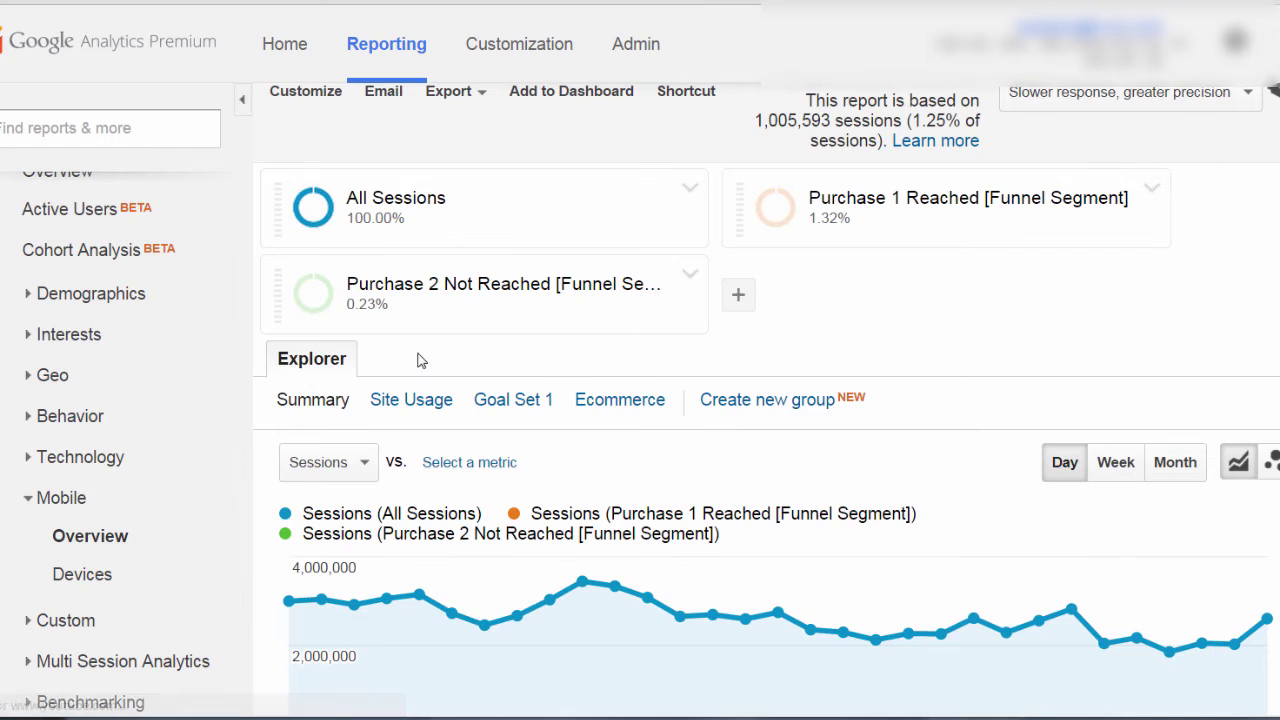
Remove the All Sessions segment from the Mobile Overview report and compare the two funnel segments by device category in the Percentage view.
click(690, 190)
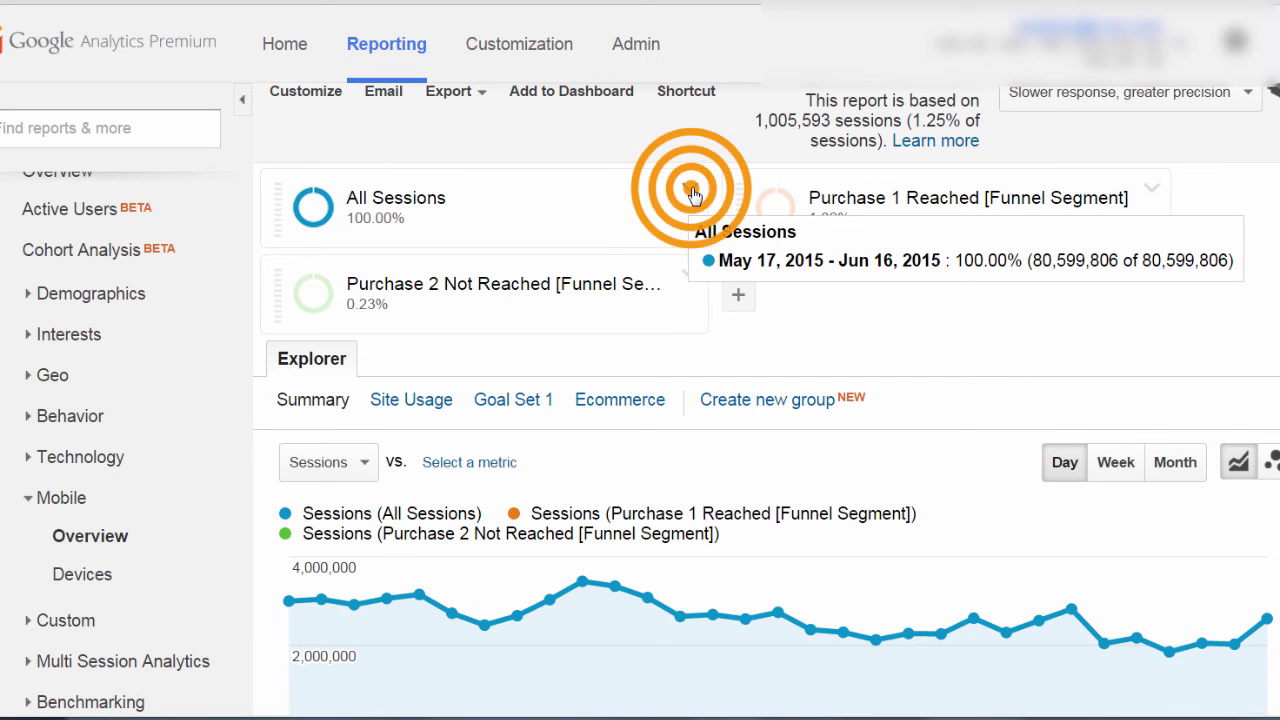
click(750, 293)
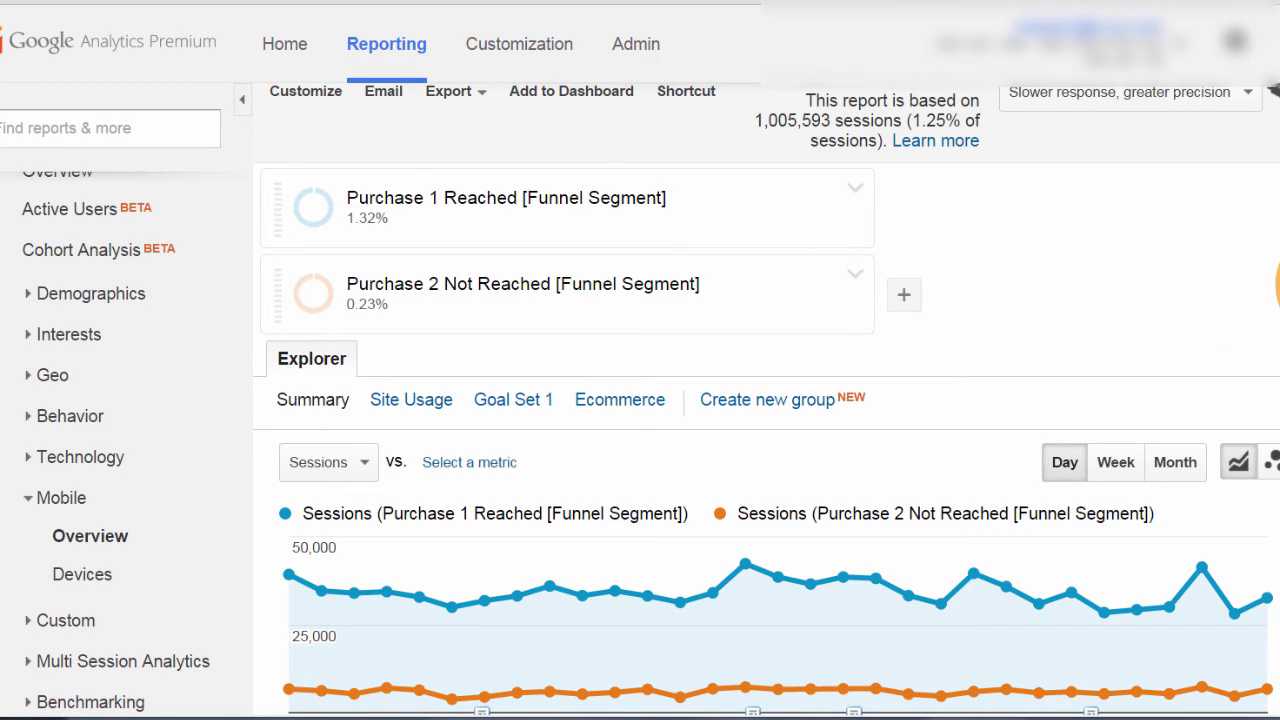
scroll(1166, 320, down, 5)
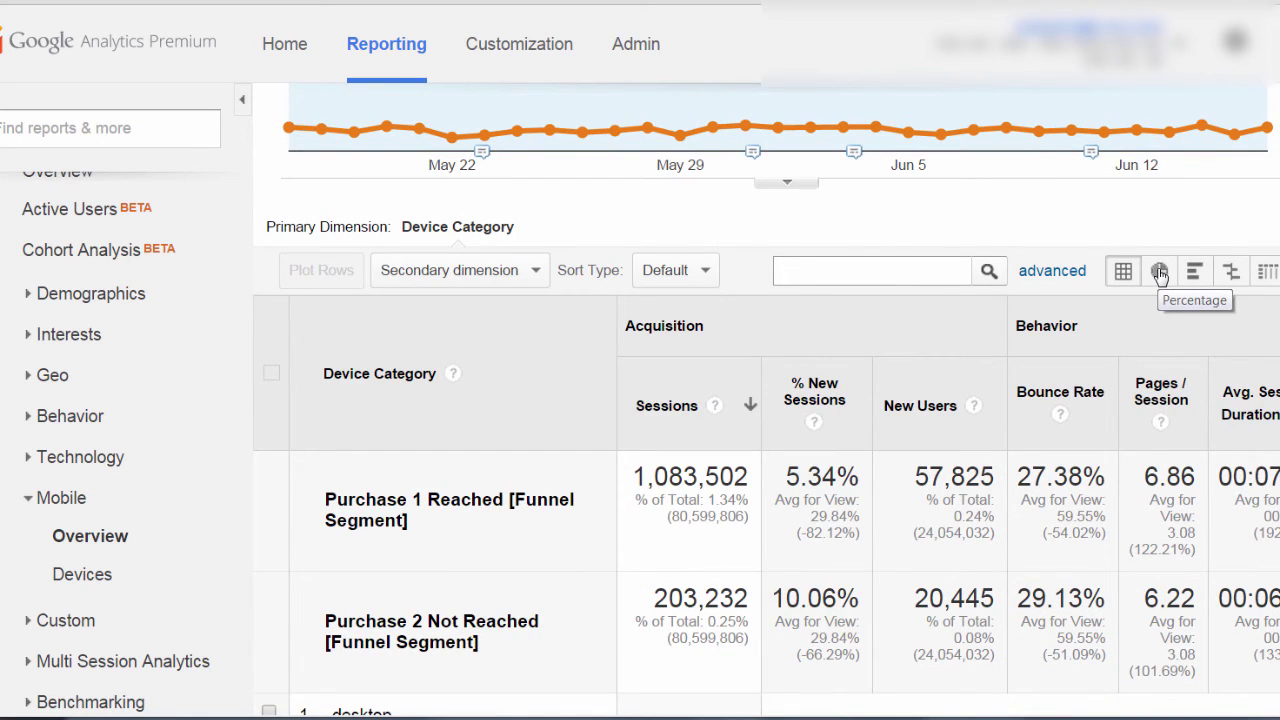
click(1160, 274)
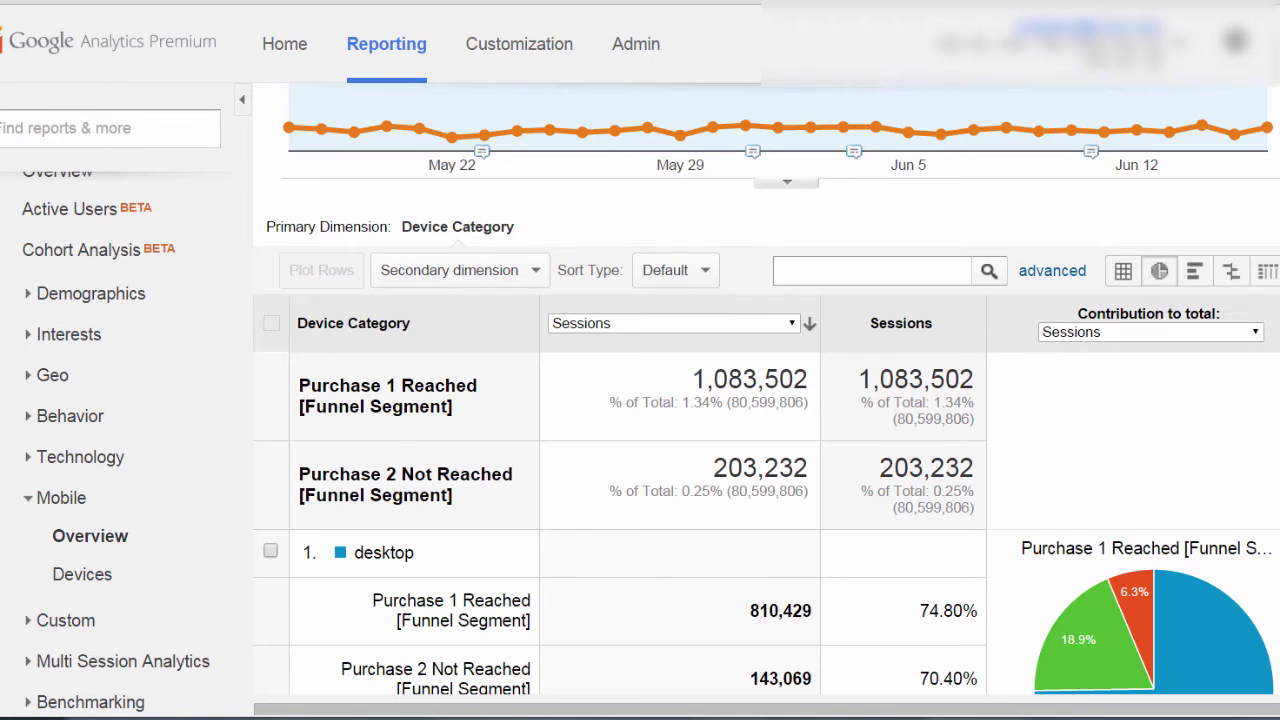
scroll(640, 450, down, 3)
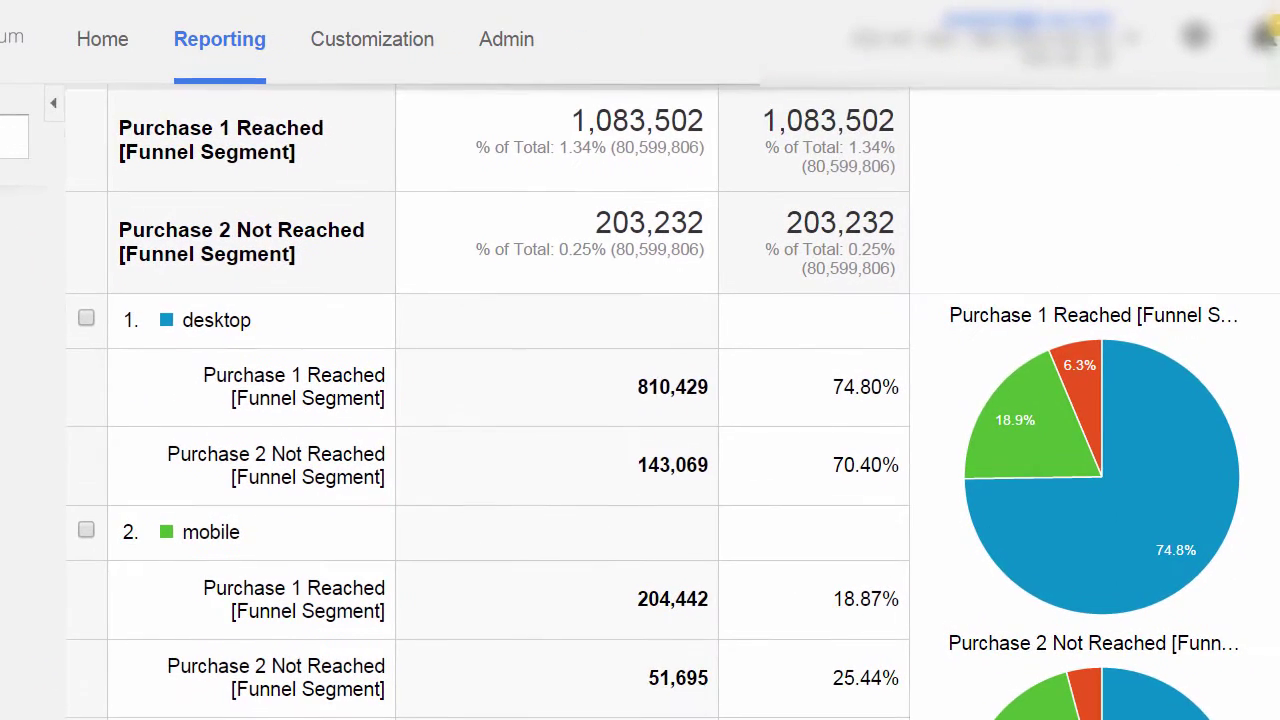
scroll(640, 400, down, 3)
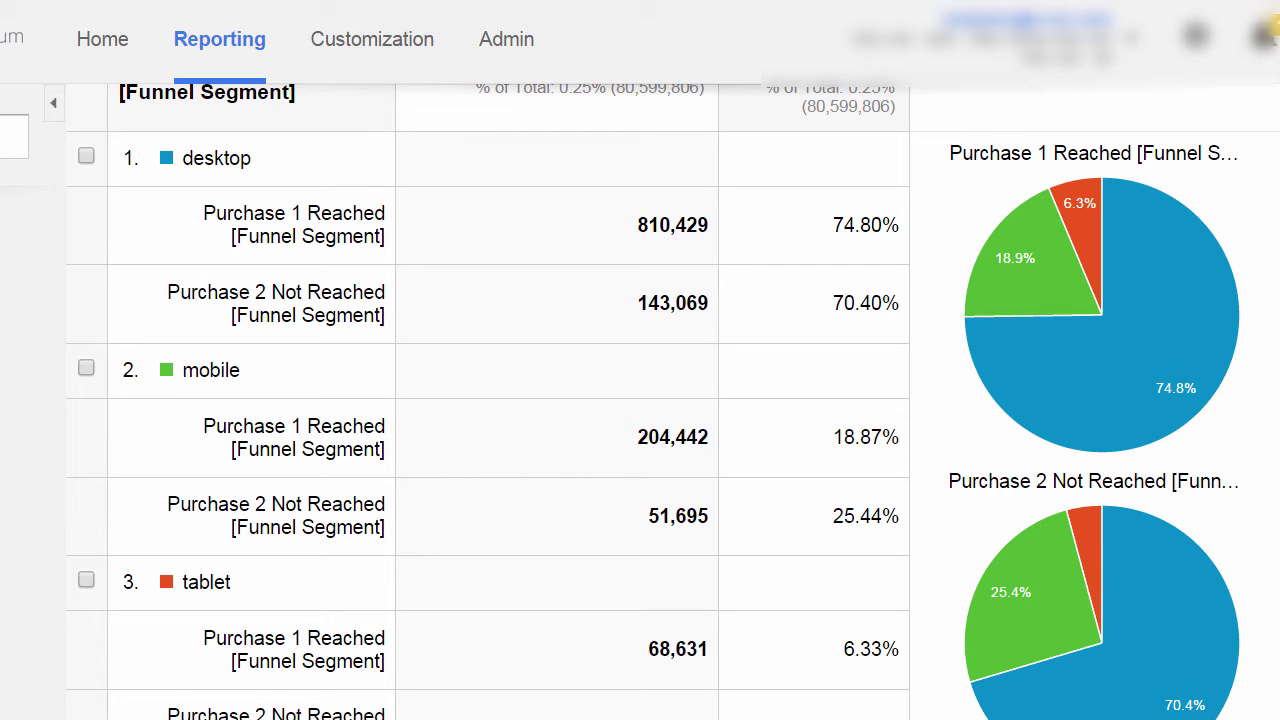
Open the Source/Medium report under Acquisition, All Traffic, and compare the two funnel segments in the Percentage view.
click(40, 560)
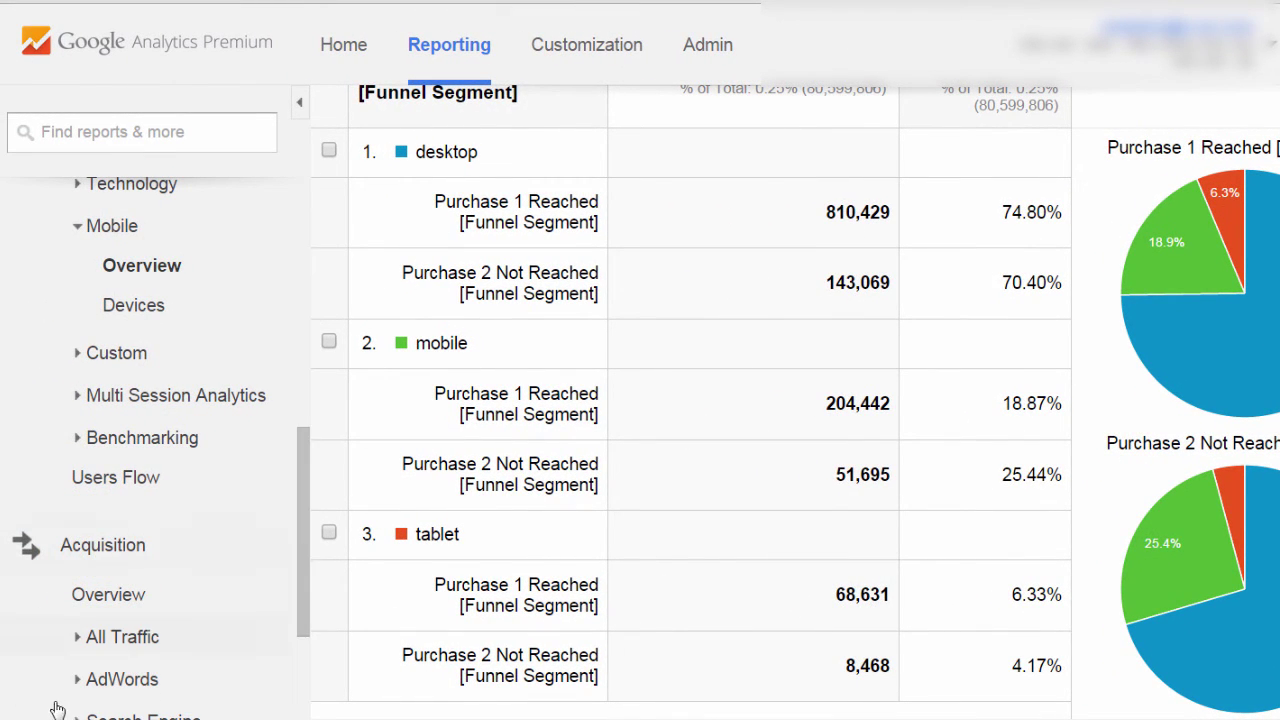
click(127, 638)
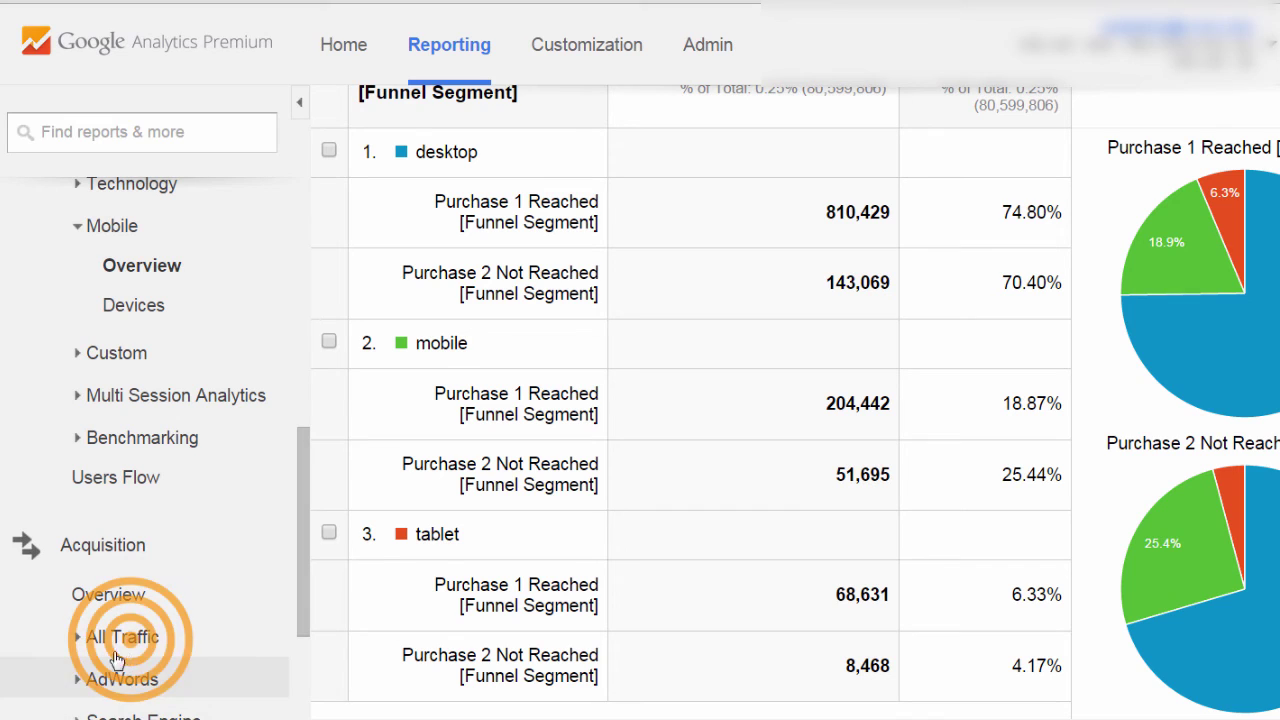
click(306, 568)
drag(306, 568, 298, 651)
click(165, 495)
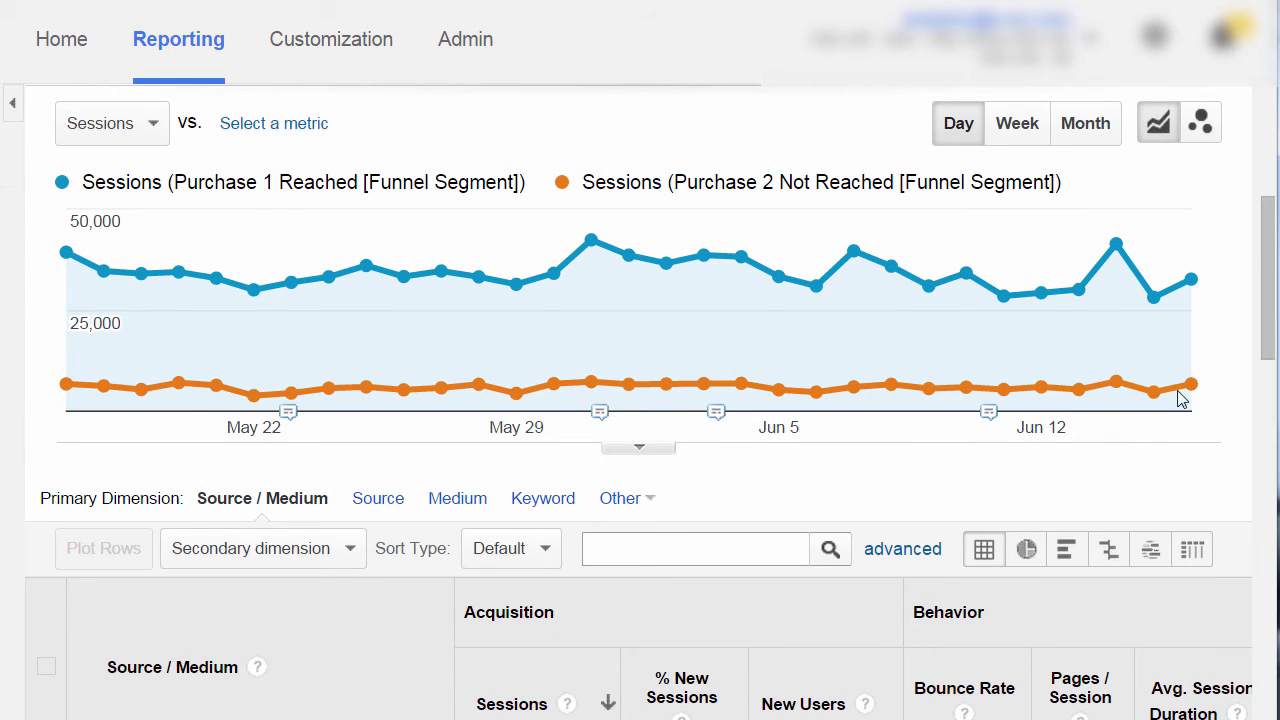
click(1026, 551)
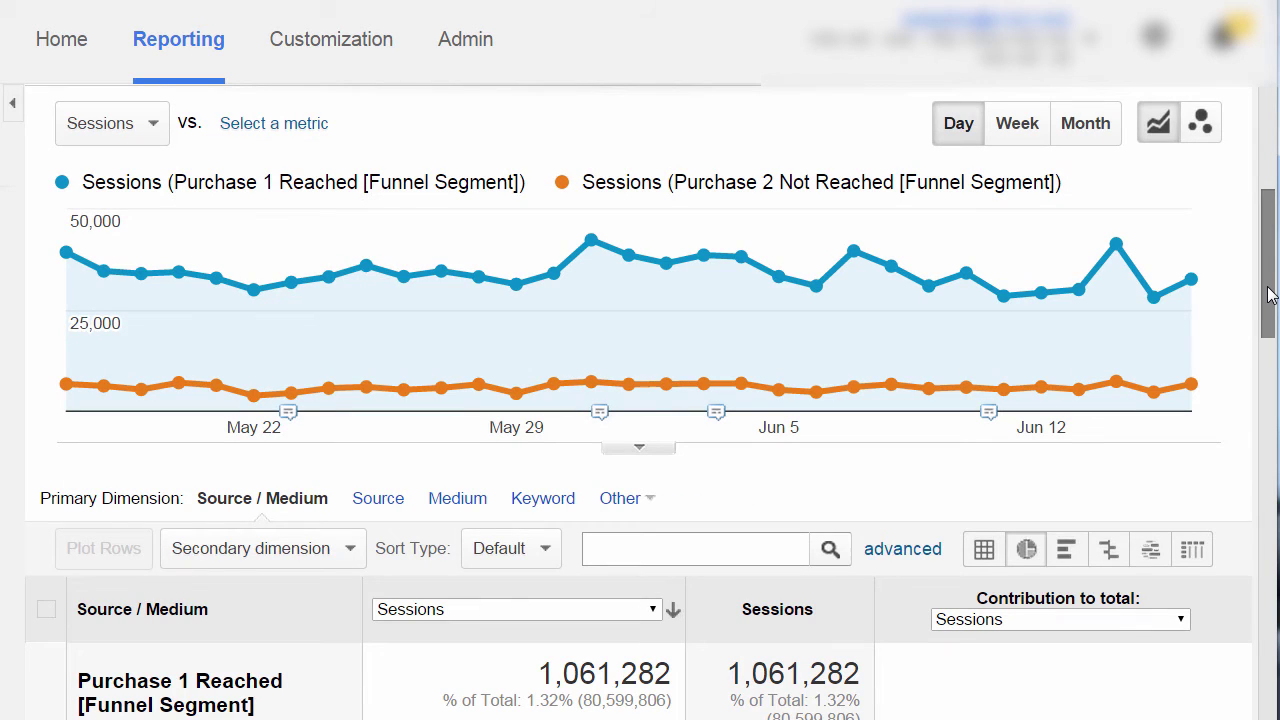
drag(1270, 295, 1270, 458)
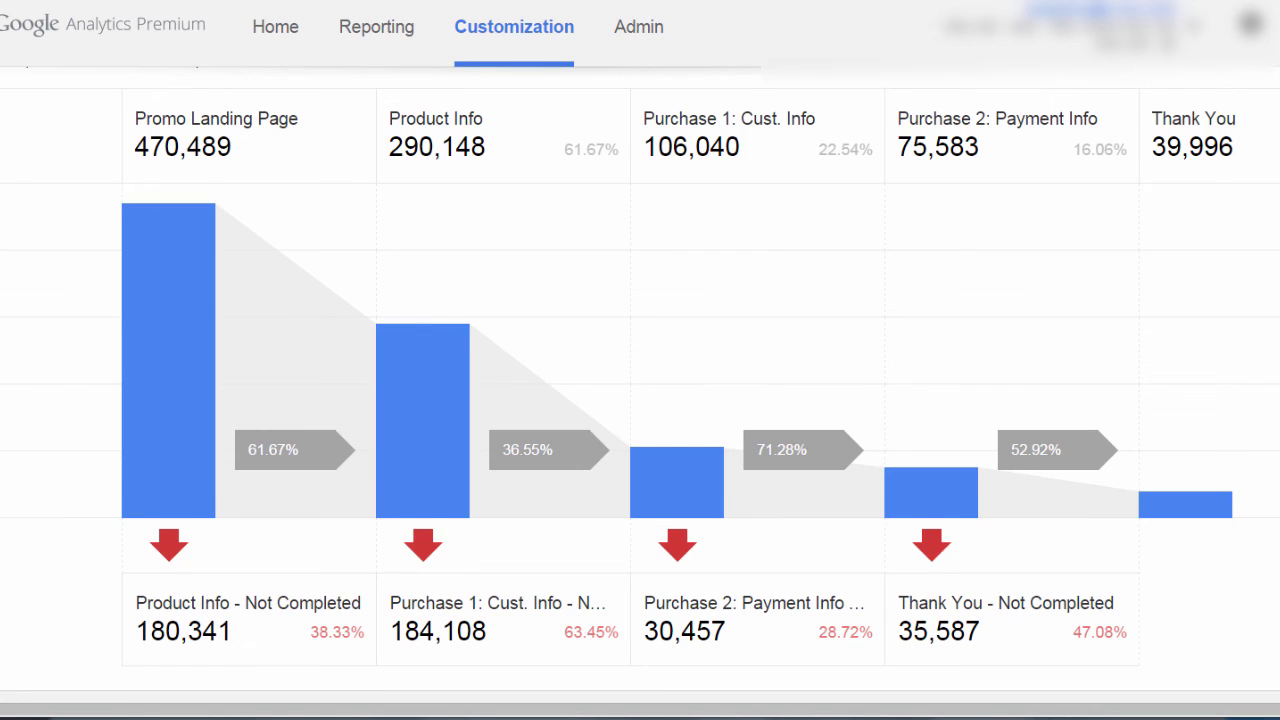
Review the stages of the custom funnel report and bring up the segment actions for the Purchase 2: Payment Info drop-off.
scroll(640, 385, up, 3)
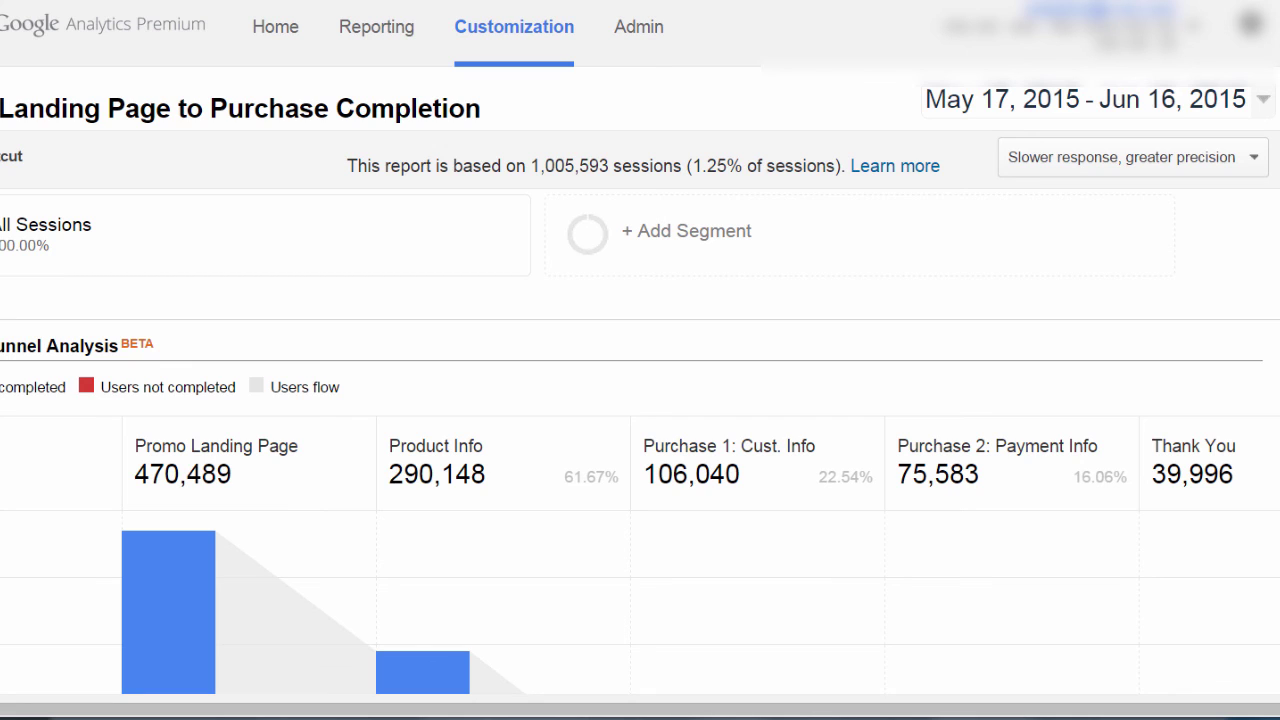
scroll(640, 385, down, 3)
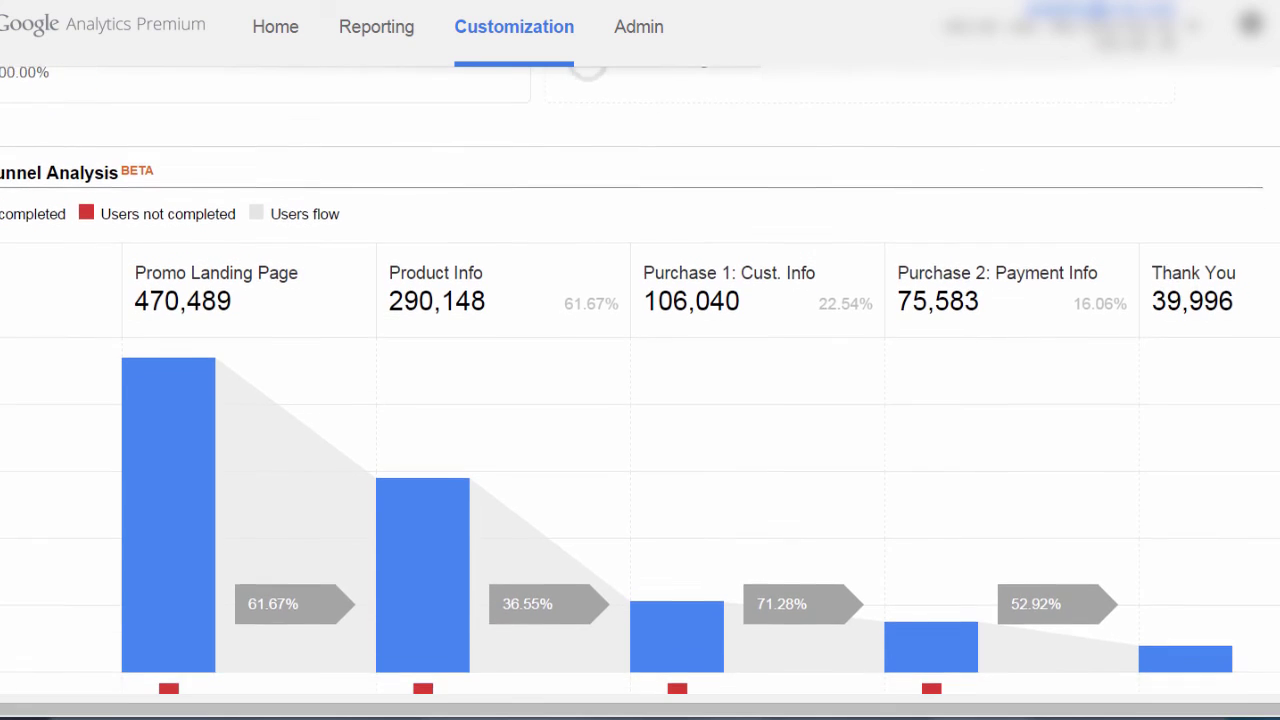
scroll(640, 385, down, 1)
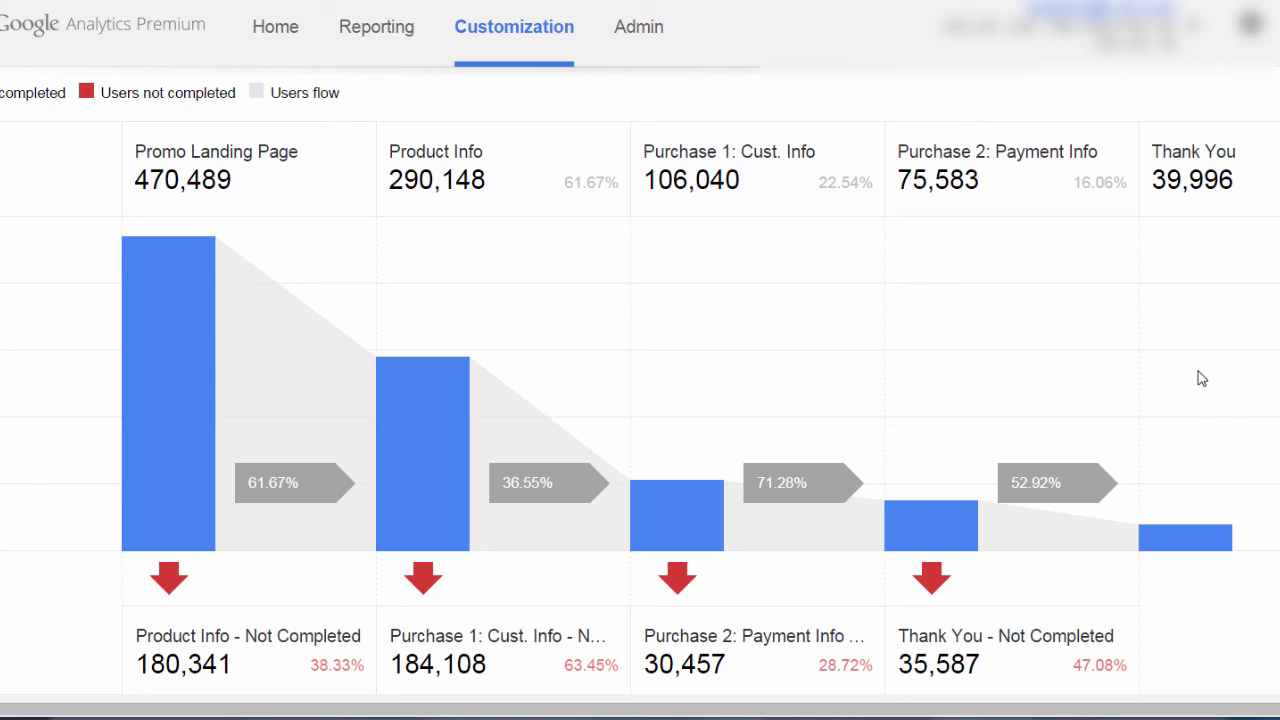
mouse_move(740, 594)
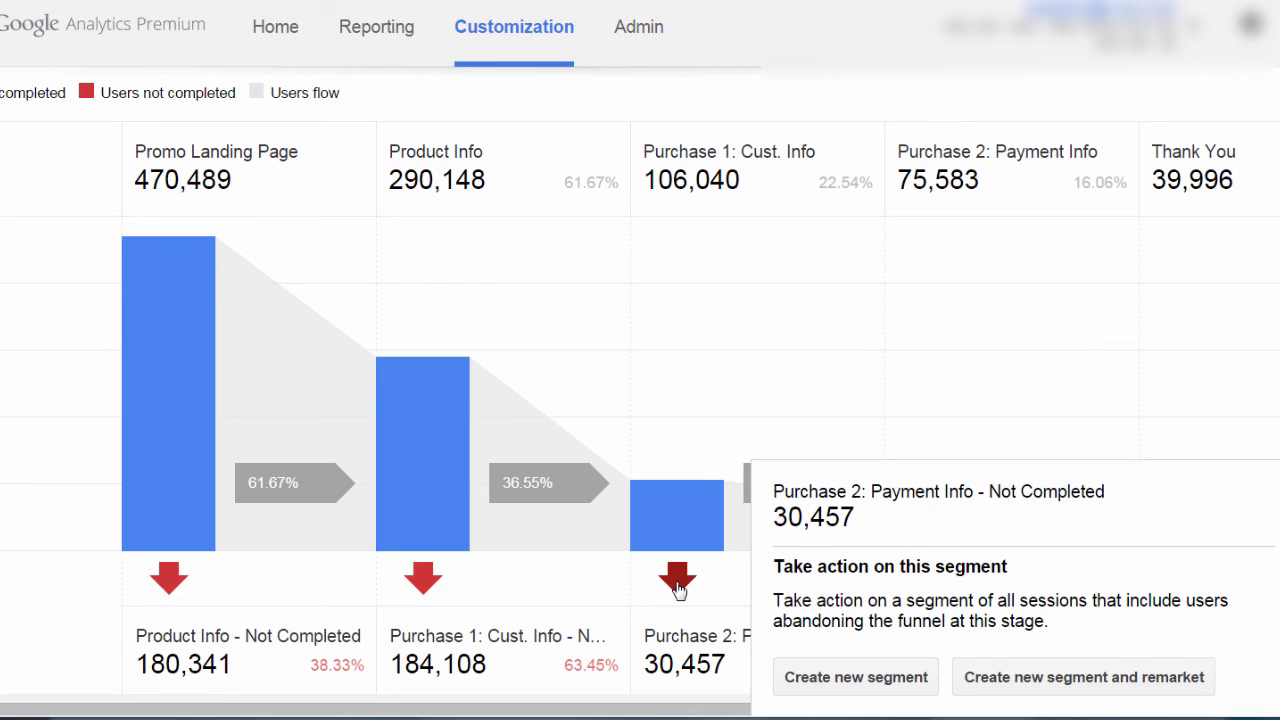